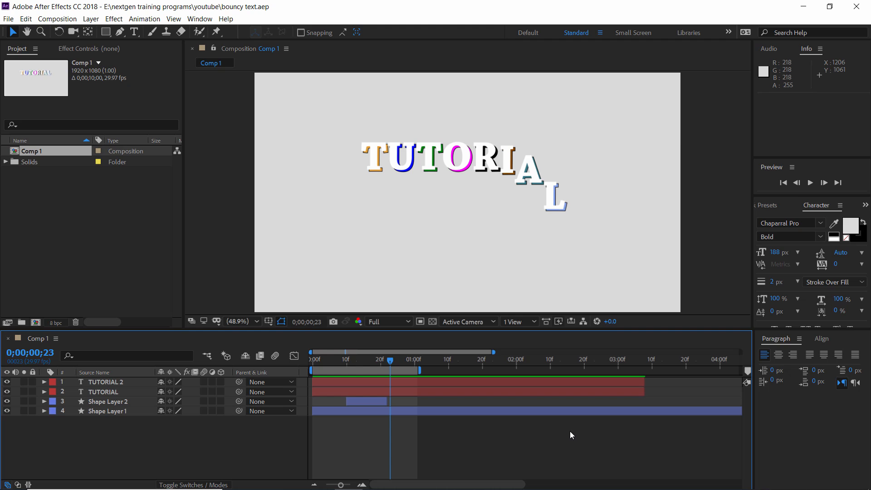
Scrub through the existing text animation in Comp 1 to examine how its letters bounce
click(315, 361)
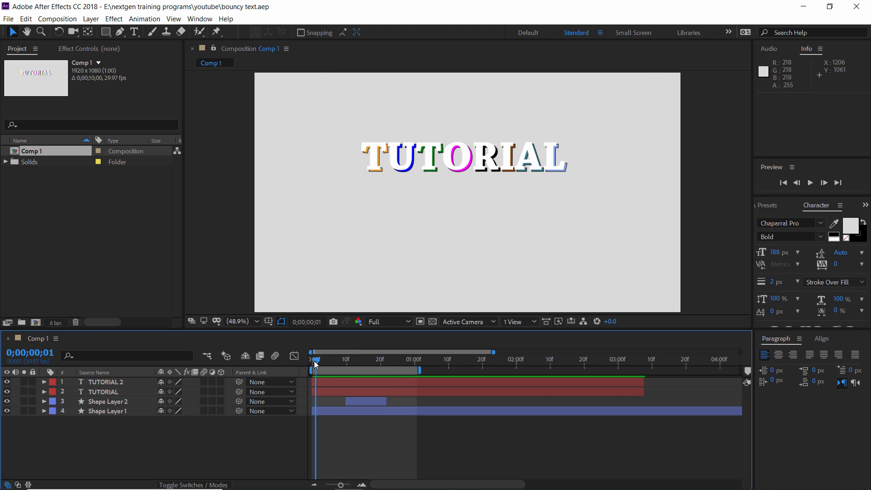
drag(316, 364, 355, 361)
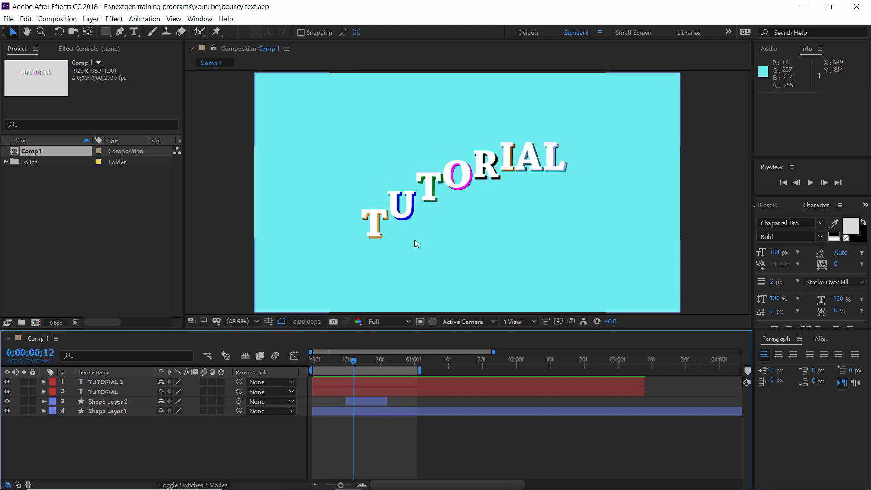
click(453, 189)
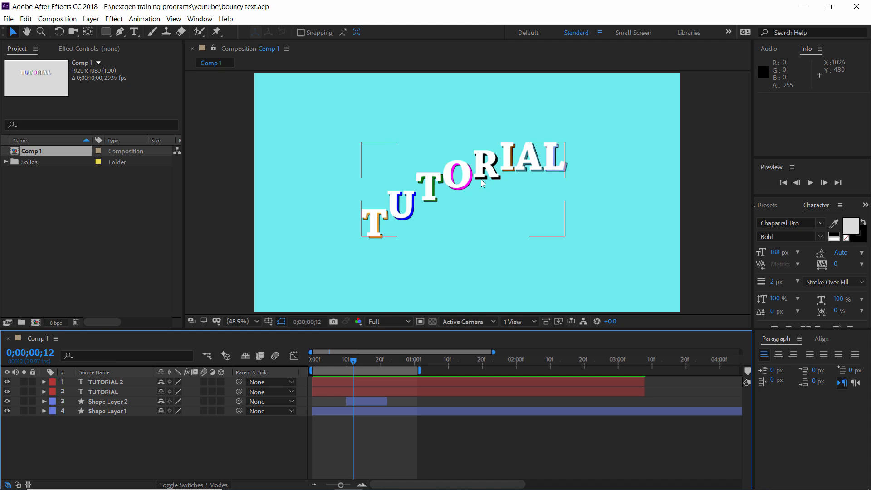
Create a new composition, keeping the default composition settings
click(70, 20)
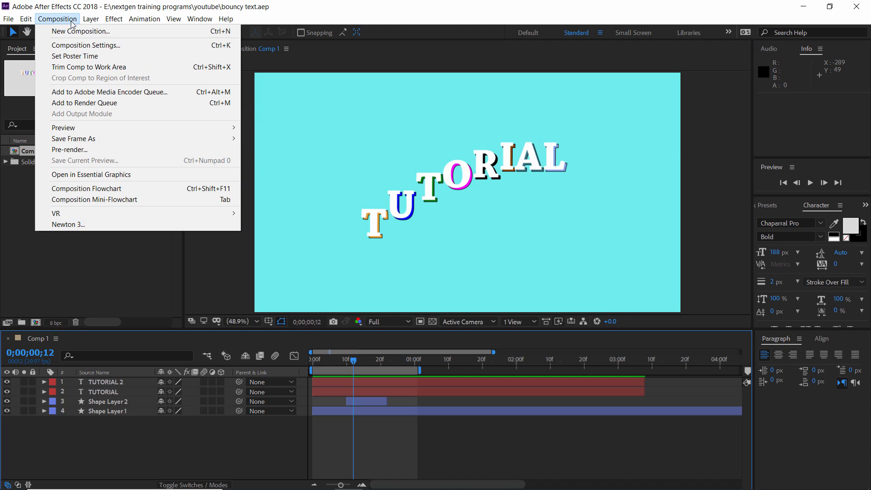
click(77, 31)
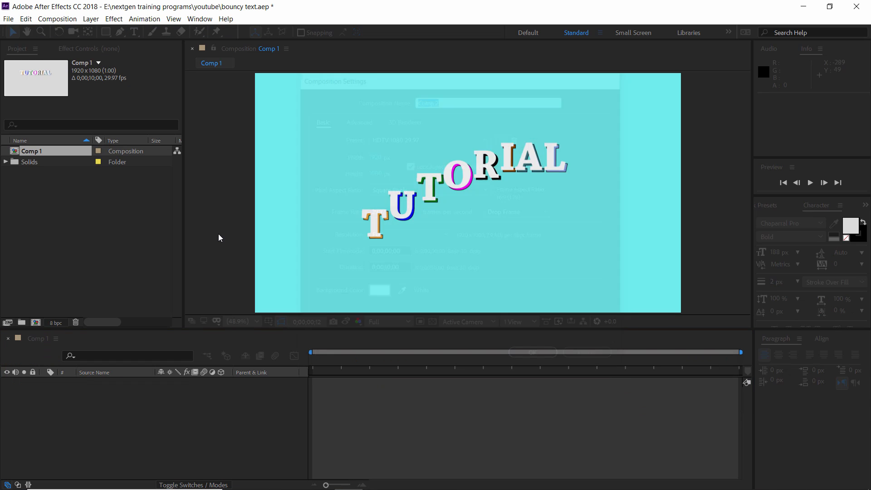
key(Return)
Add the text "TUTORIAL" to the composition and move it to the middle of the frame, at about 495, 669
click(134, 32)
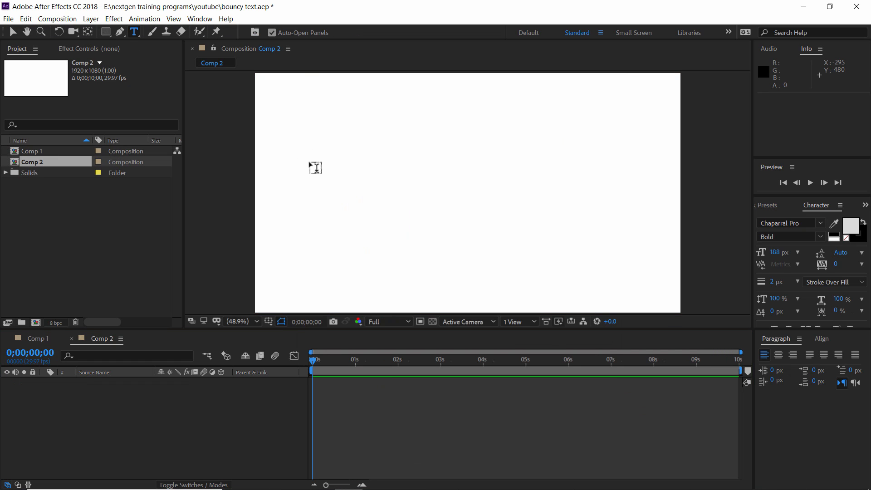
click(380, 193)
text(TU)
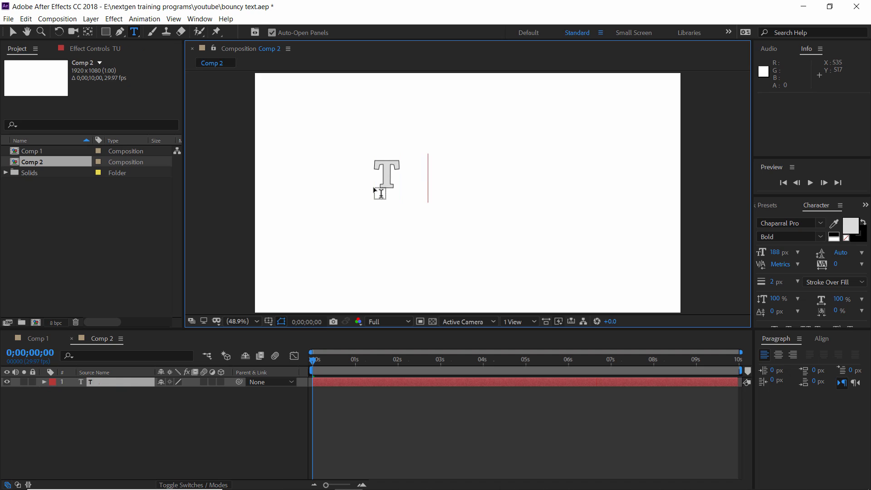
text(TORIAL)
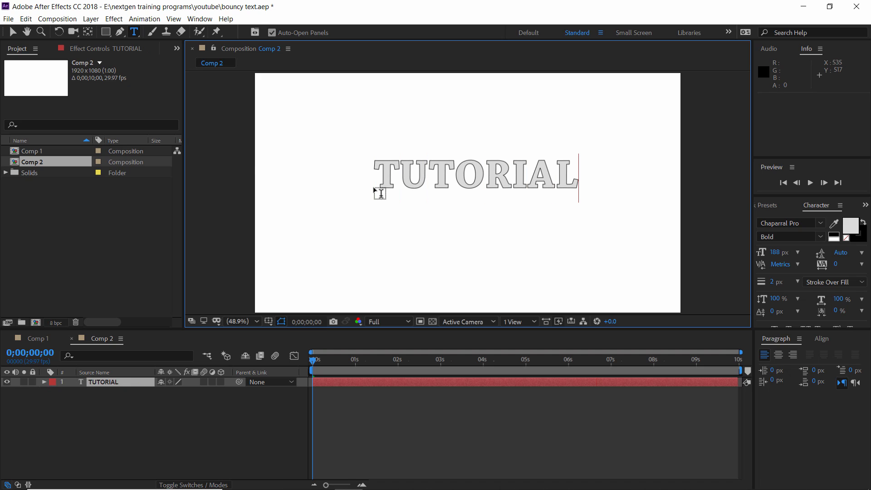
click(13, 32)
drag(482, 176, 472, 208)
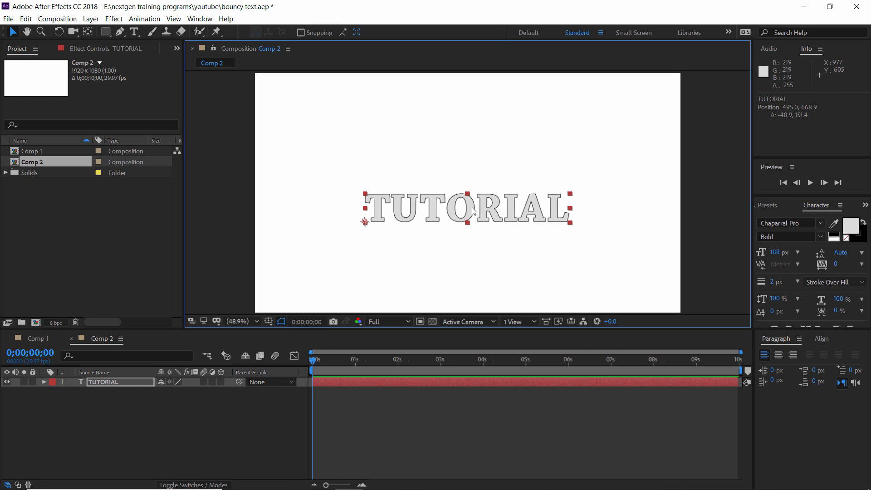
Add a Position animator to the TUTORIAL text with a position of 0.0, -334.0 and expand its range selector
click(44, 383)
click(226, 392)
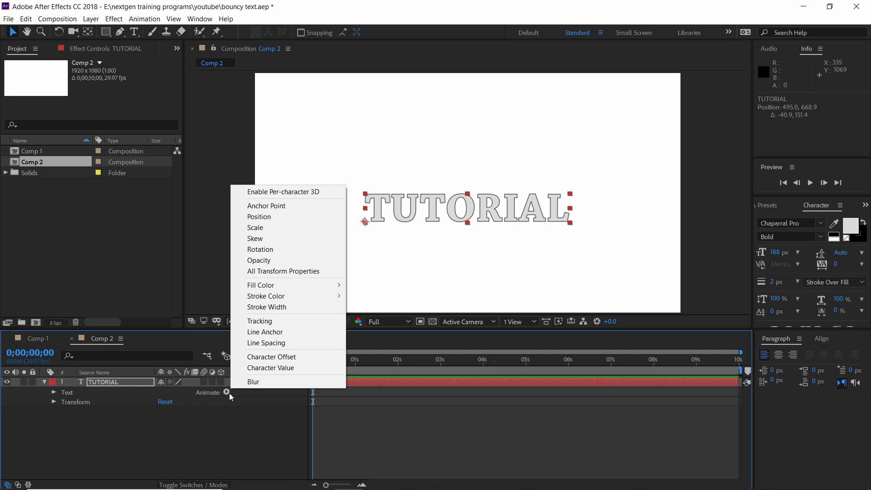
click(264, 218)
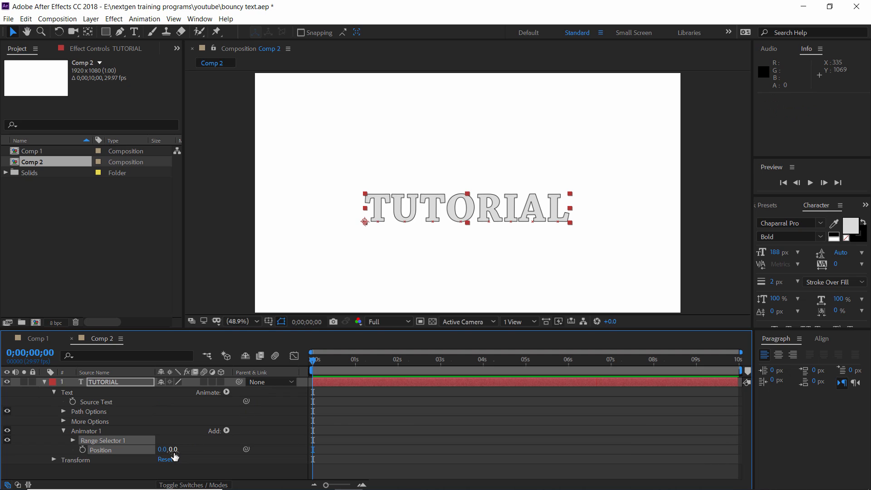
drag(174, 451, 34, 415)
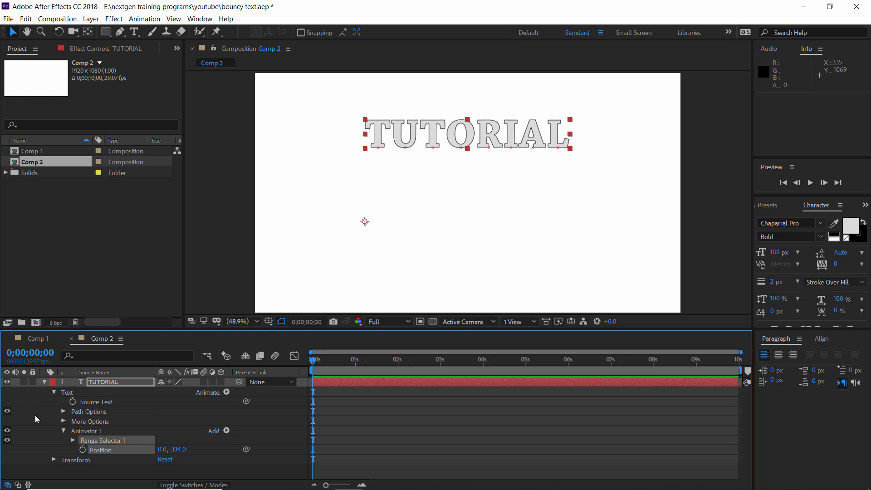
click(73, 440)
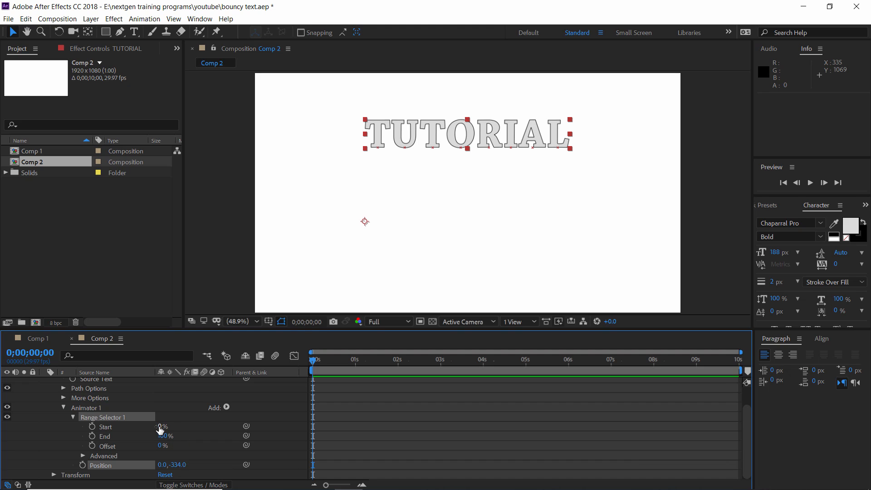
mouse_move(161, 429)
mouse_down()
mouse_move(227, 431)
mouse_move(155, 431)
mouse_up()
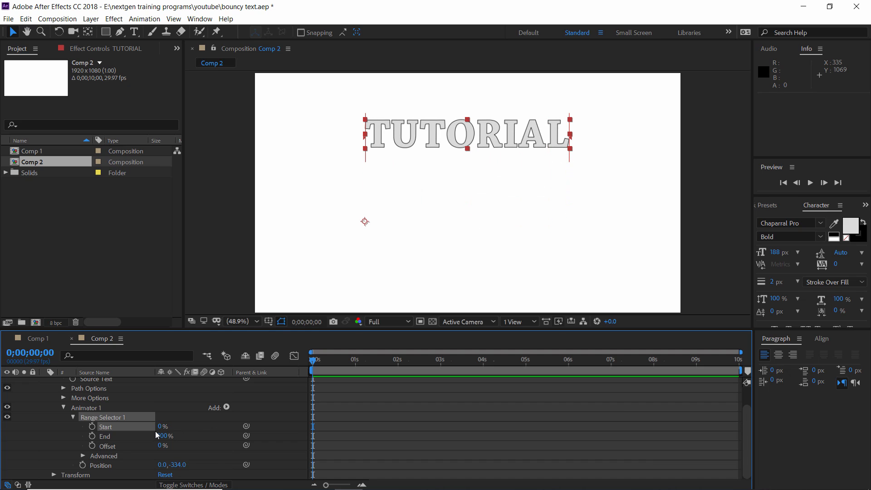
End the work area at 0;00;01;00 and return the playhead to the first frame
key(equal)
key(equal)
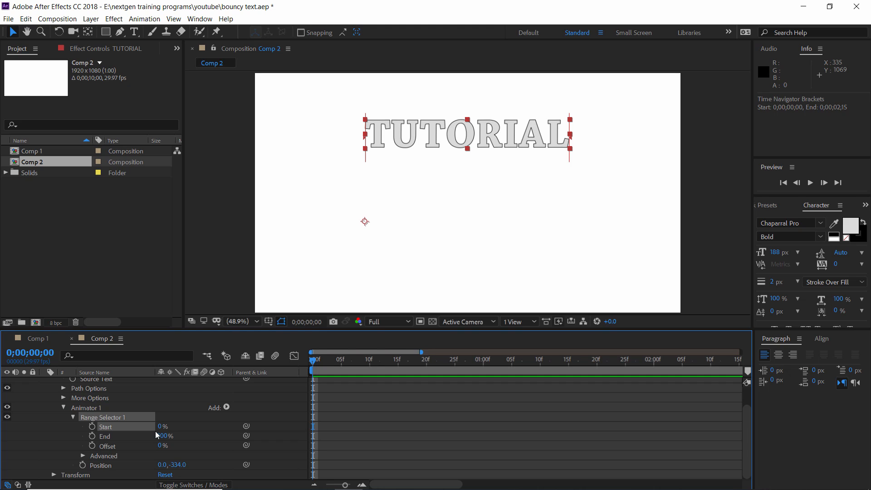
click(483, 361)
key(n)
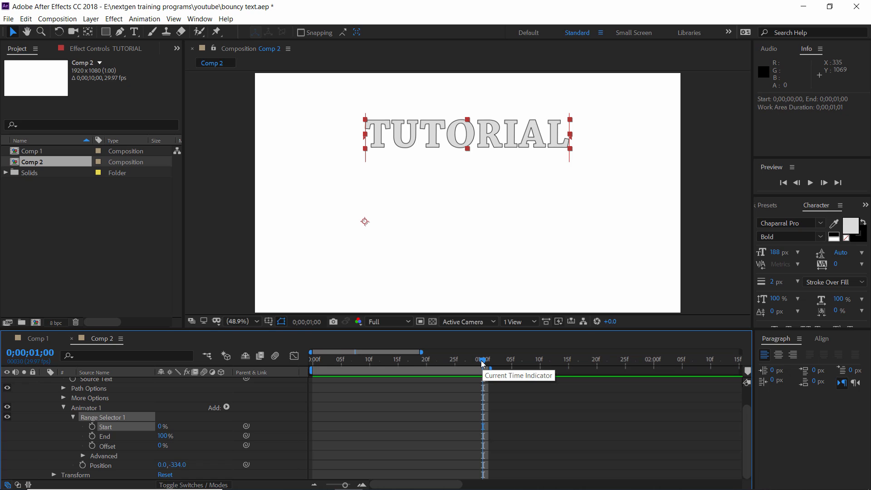
key(Home)
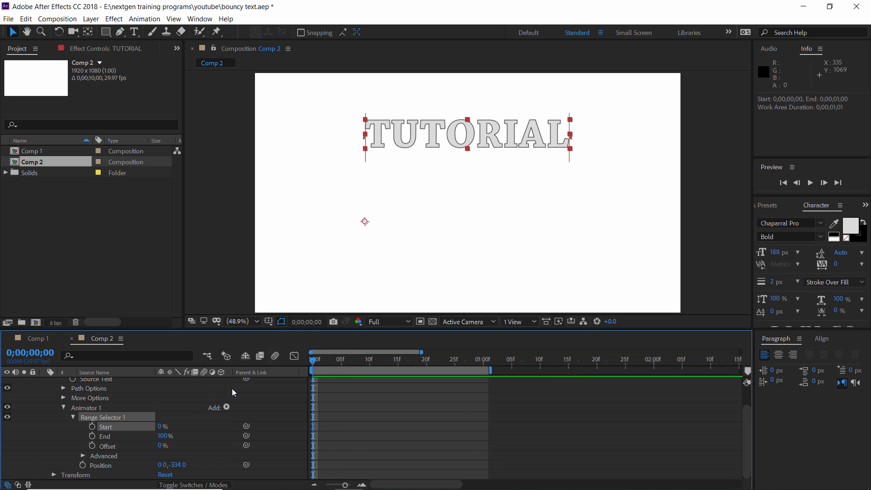
Change the range selector's advanced Units setting to Index
click(82, 456)
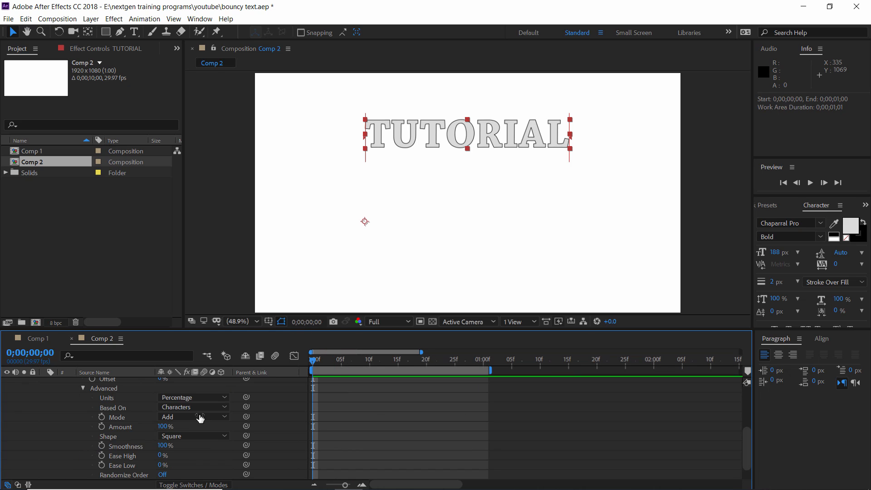
click(192, 398)
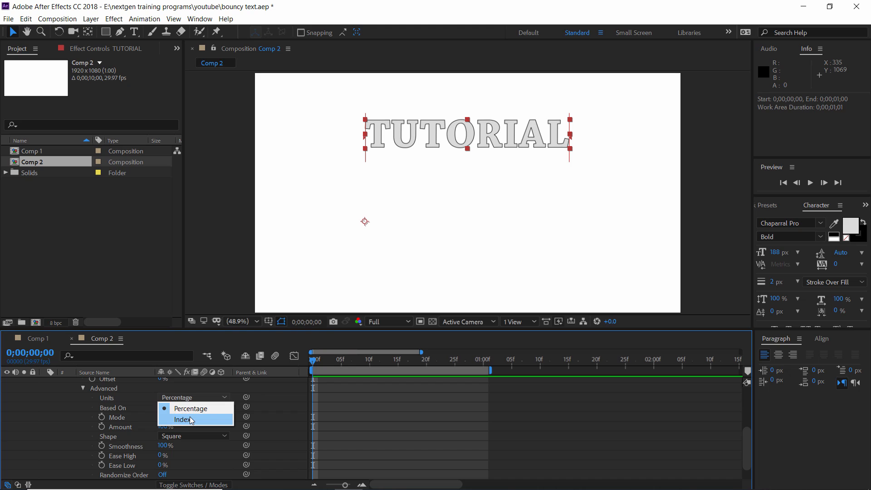
click(190, 418)
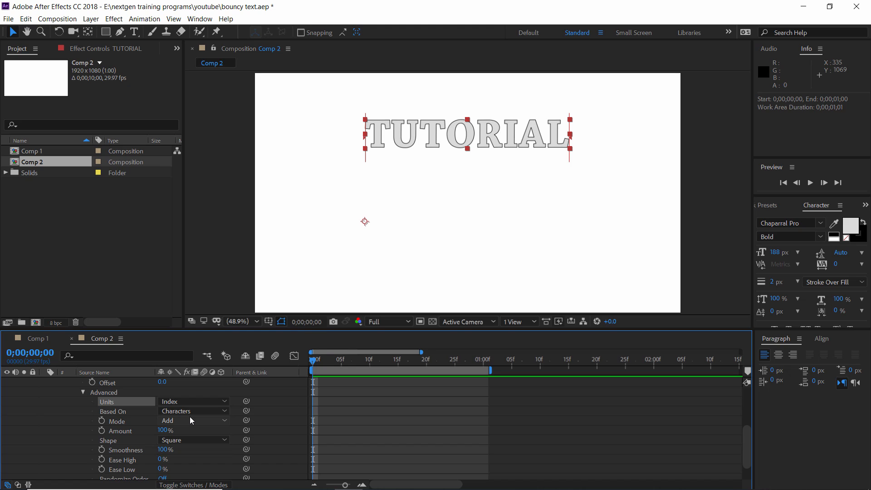
Try the range selector's Start value at 8.0 and undo the change
scroll(189, 416, up, 3)
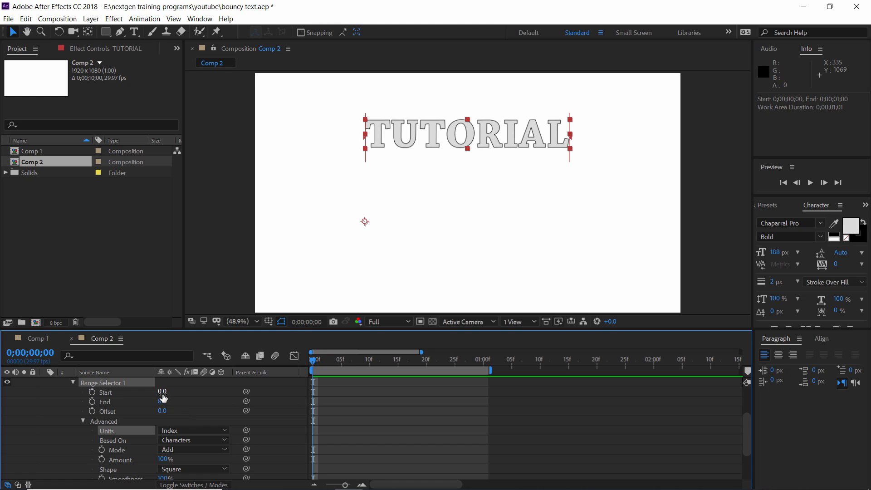
drag(162, 393, 166, 393)
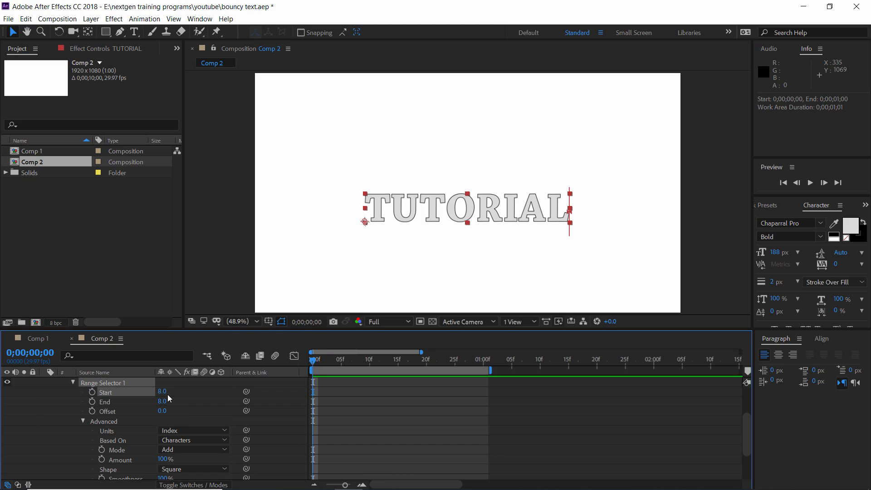
key(ctrl+z)
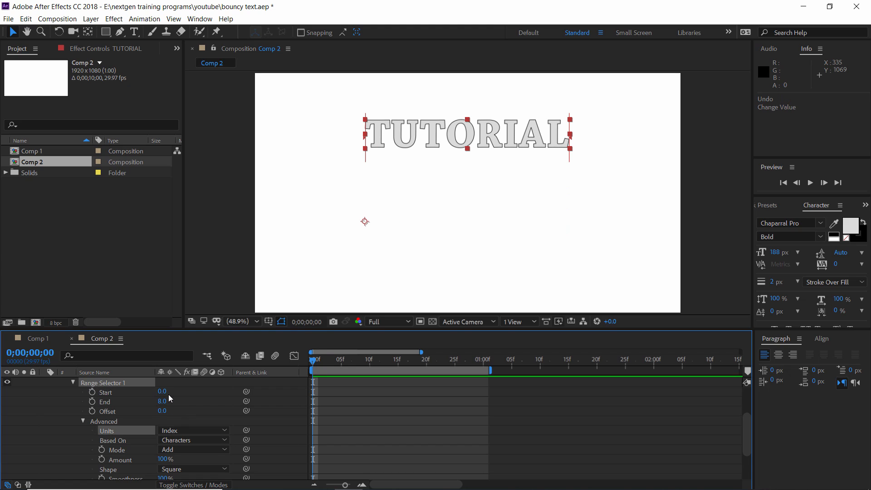
Keyframe the range selector's Start at 0.0 on the first frame and set its Shape to Ramp Up
click(92, 392)
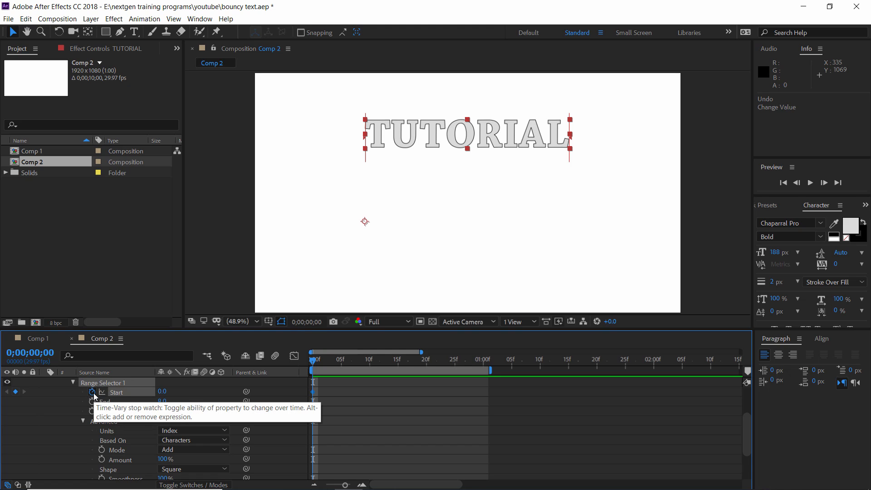
click(188, 470)
click(203, 413)
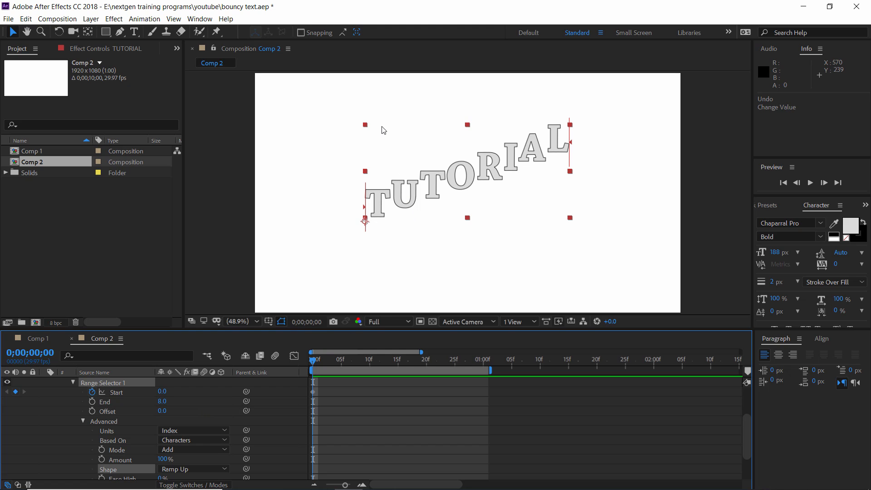
Set the range selector's End value to 0
click(162, 401)
text(0)
key(Return)
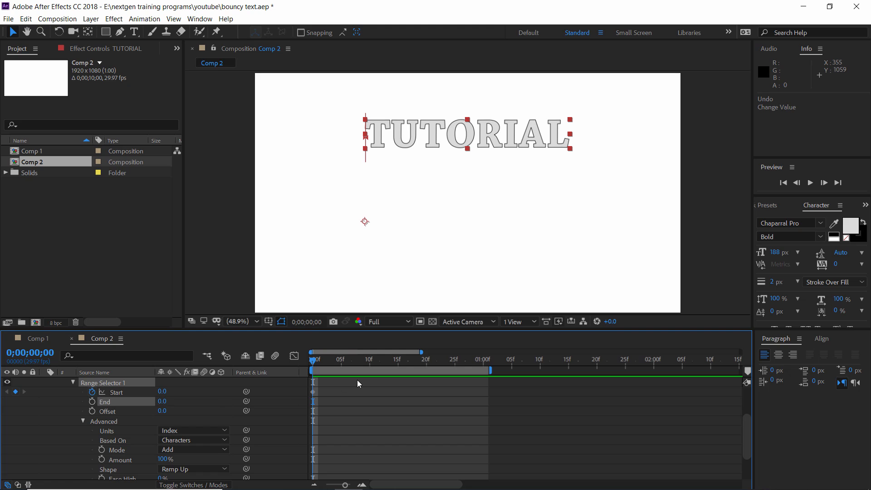
Add a Start keyframe with the value 8 at 0;00;00;20
click(426, 364)
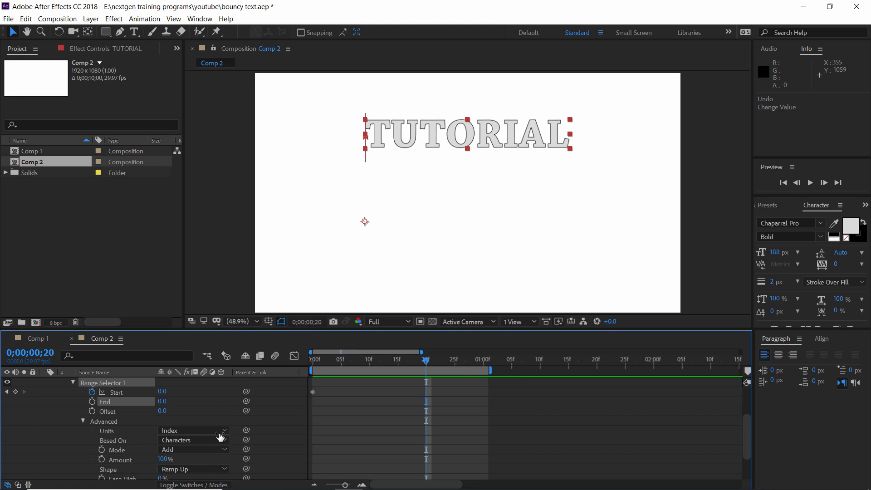
click(162, 391)
text(8)
key(Return)
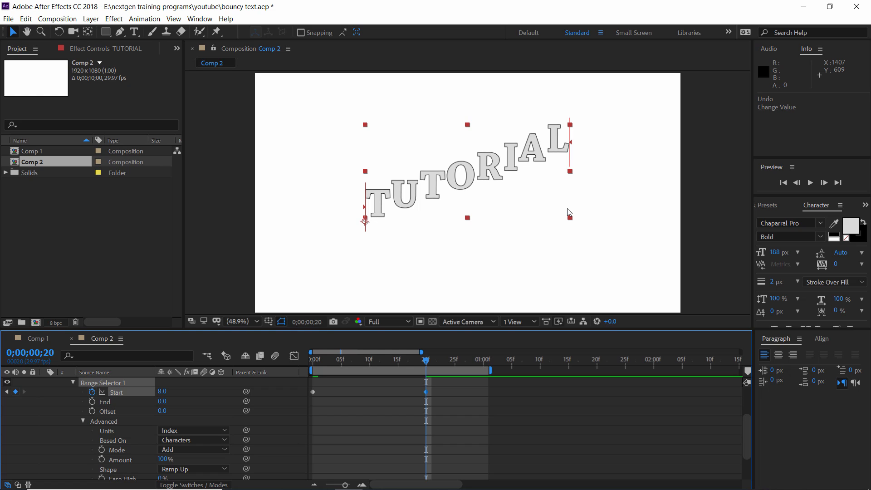
Keyframe the range selector's End at 0.0 on 0;00;00;05 and at 8 on 0;00;00;25, and scrub through the motion
click(340, 363)
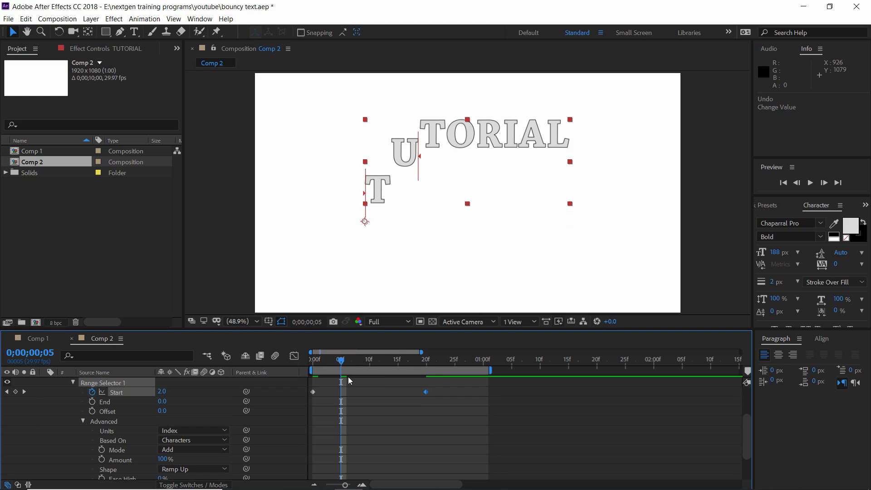
click(92, 402)
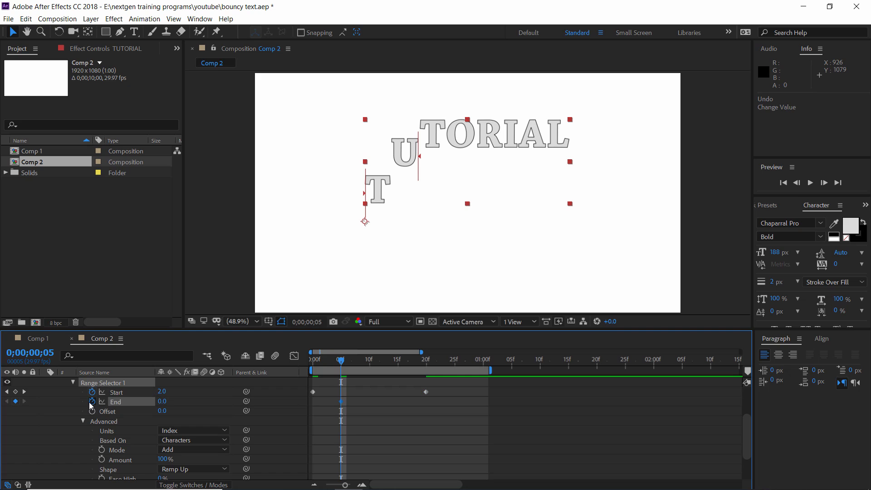
click(454, 363)
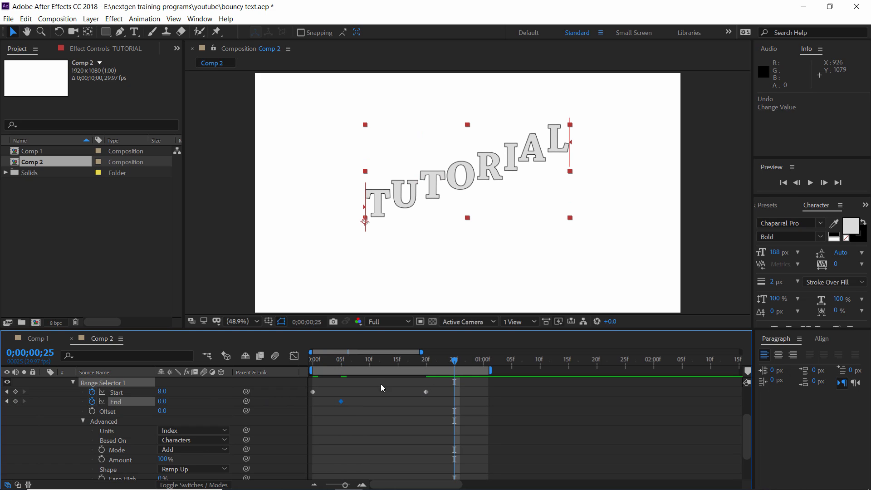
click(162, 401)
text(8)
key(Return)
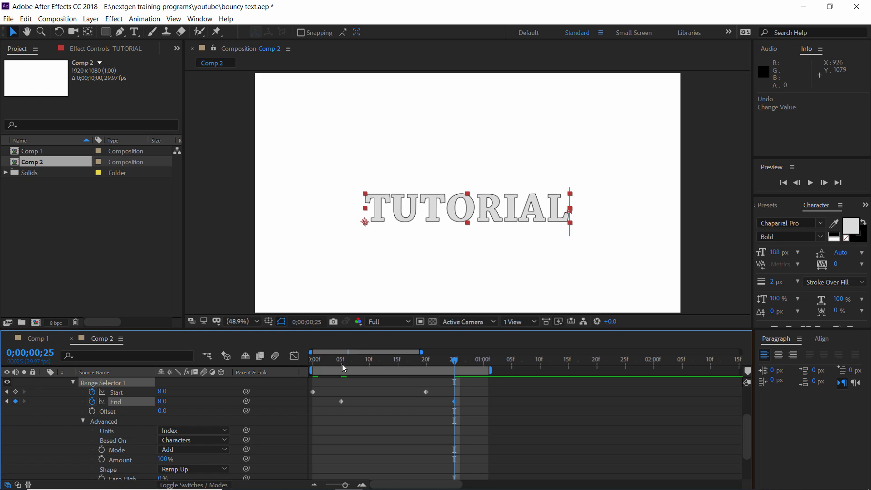
drag(342, 364, 453, 370)
Collapse the first range selector's advanced options and add a second Range selector to Animator 1
click(84, 420)
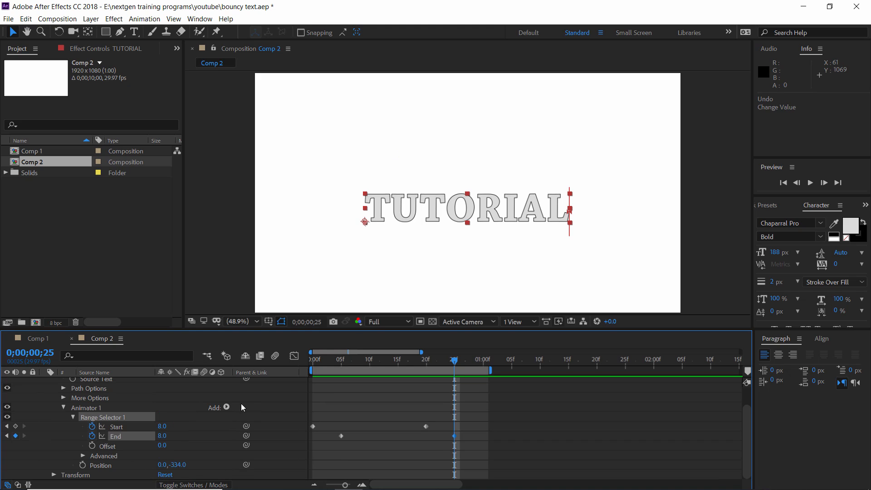
click(227, 407)
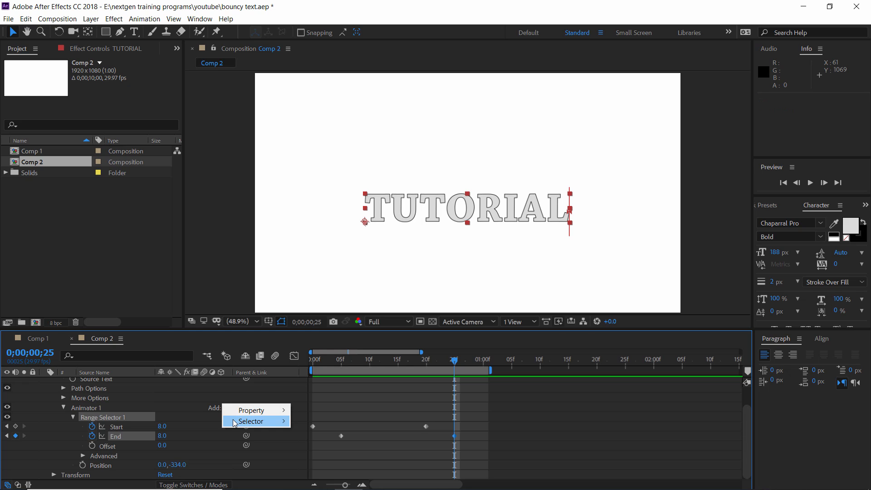
mouse_move(234, 421)
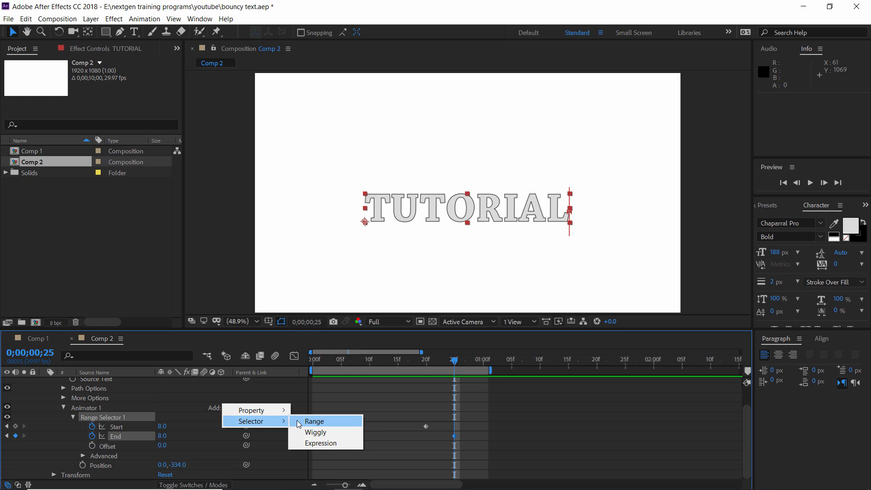
click(314, 422)
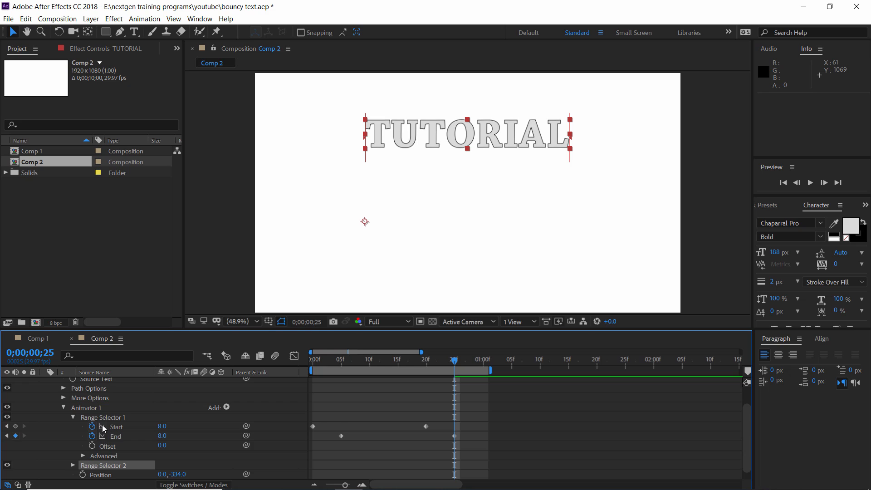
Set Range Selector 2's Shape to Ramp Down and scrub through the motion from the first frame
scroll(102, 424, down, 1)
click(316, 361)
drag(315, 362, 302, 374)
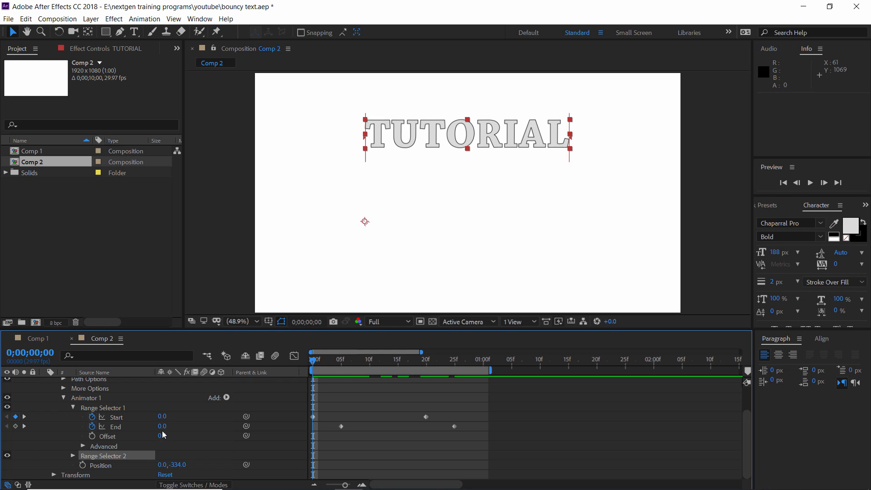
click(72, 455)
scroll(181, 429, down, 2)
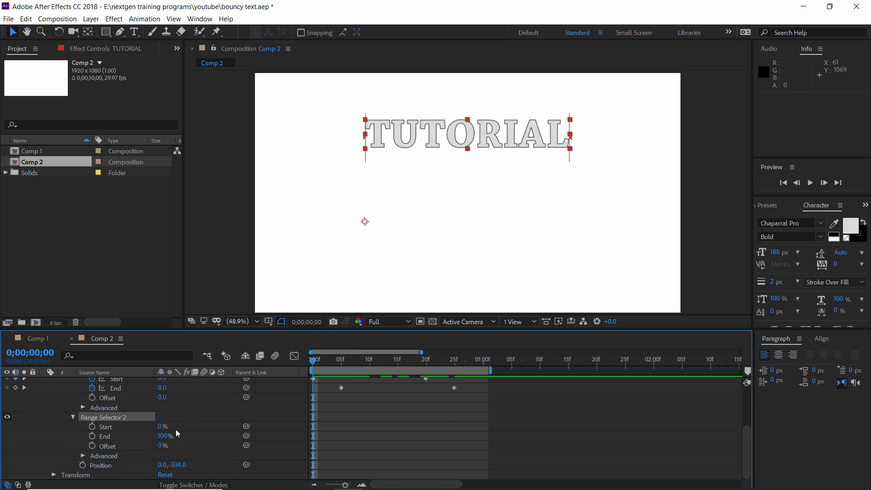
click(83, 457)
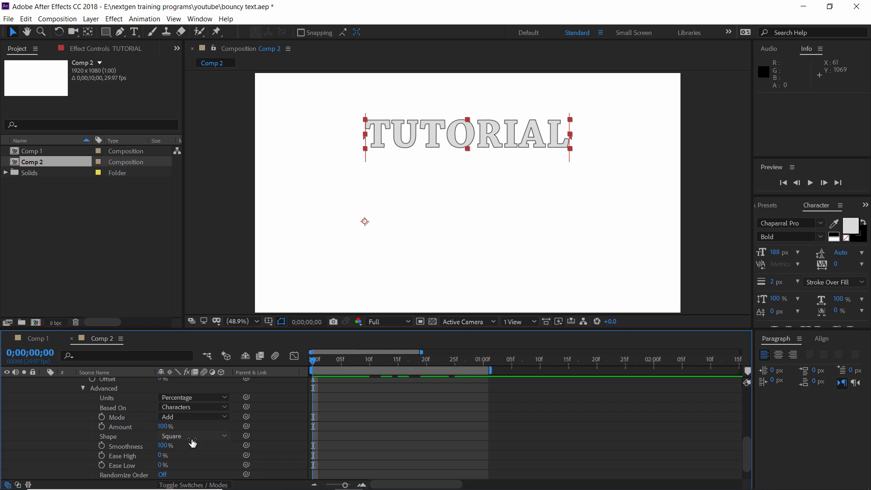
click(224, 436)
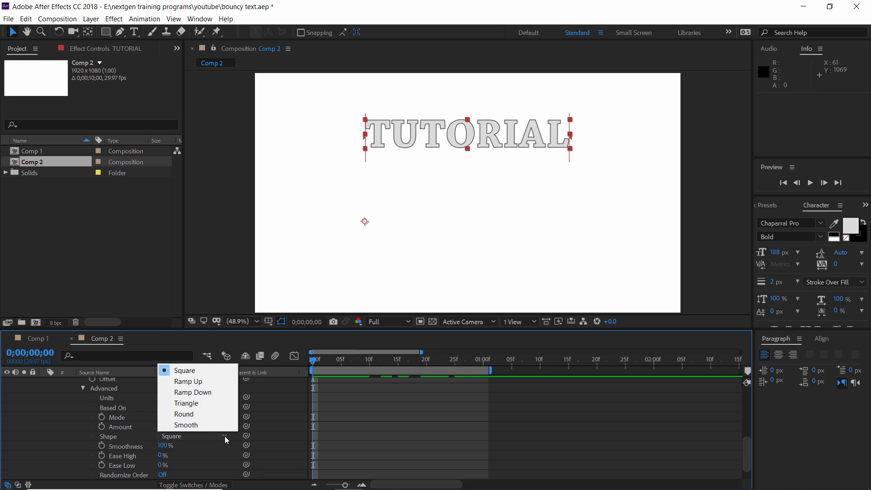
click(209, 392)
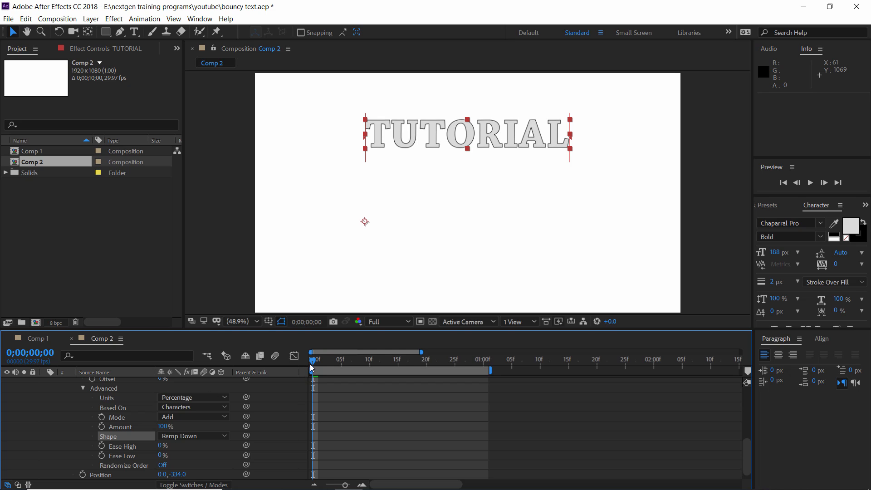
drag(312, 366, 460, 366)
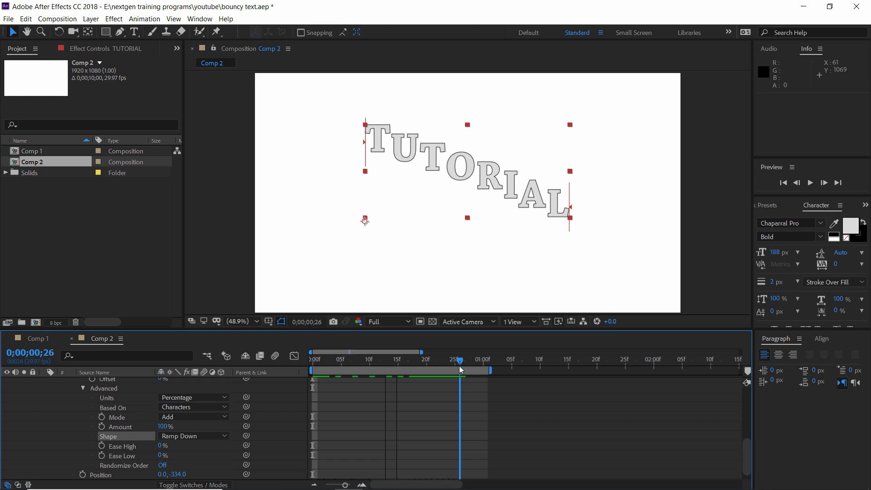
mouse_move(459, 366)
mouse_down()
mouse_move(433, 366)
mouse_move(456, 369)
mouse_up()
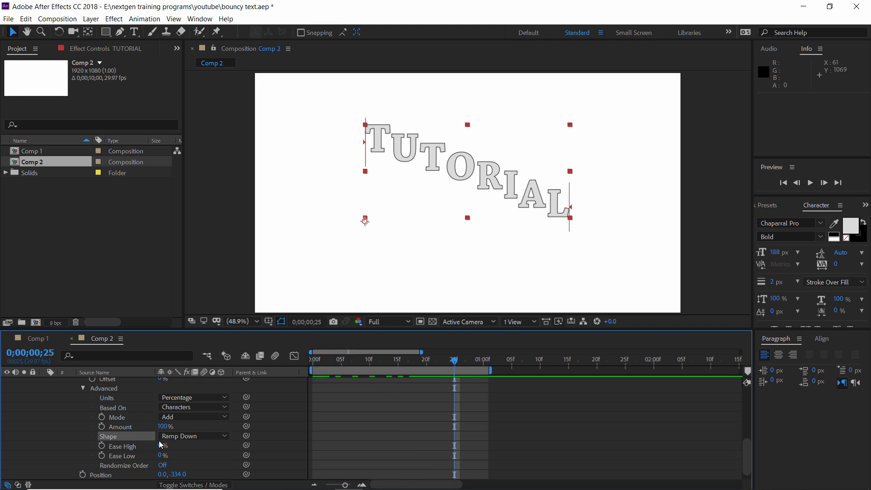
Set Range Selector 2's Units to Index and its End to 0, and scrub through the animation
scroll(159, 444, up, 3)
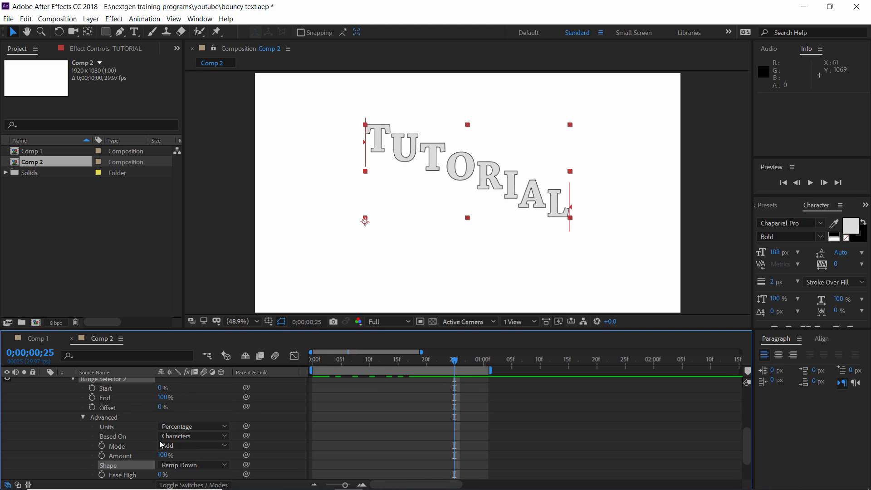
click(198, 428)
click(188, 450)
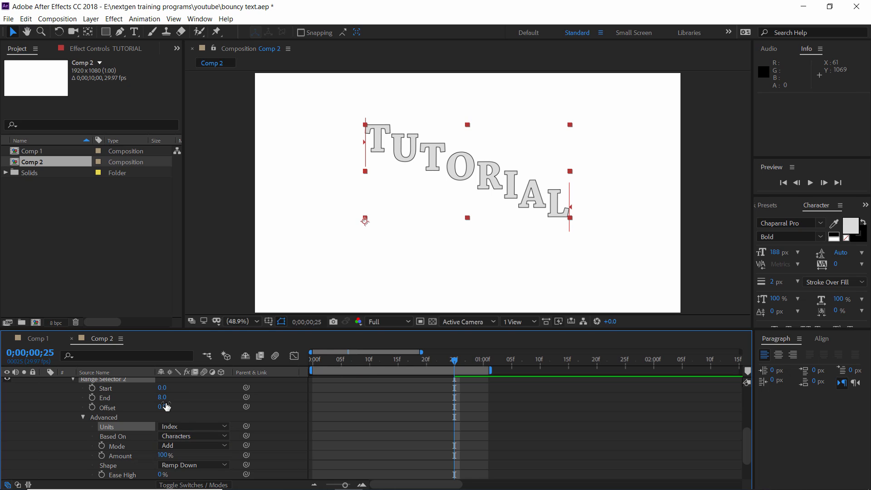
click(163, 397)
text(0)
key(Return)
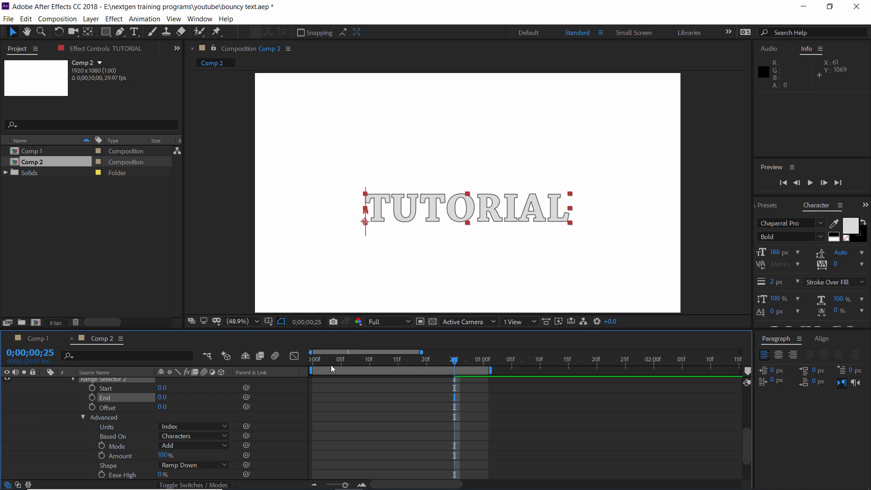
drag(328, 362, 469, 365)
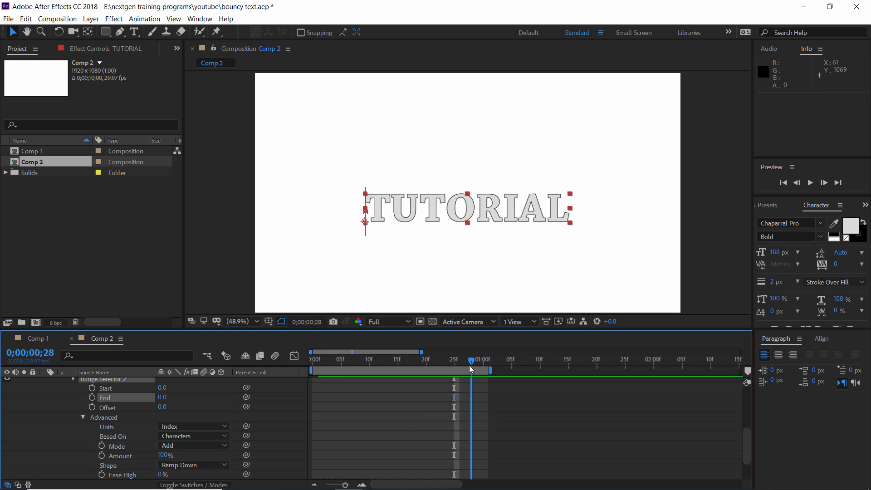
scroll(375, 396, up, 3)
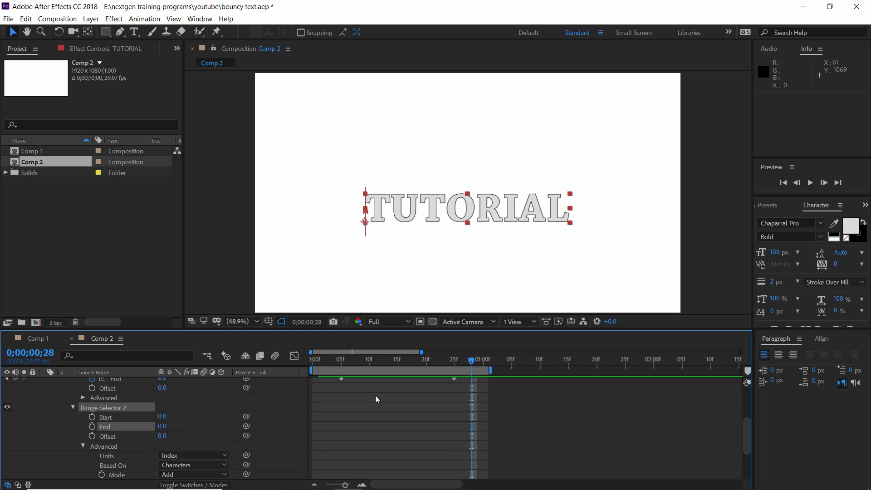
Keyframe Range Selector 2's End at 0.0 on 0;00;00;10 and at 8 on 0;00;00;25
drag(342, 364, 368, 363)
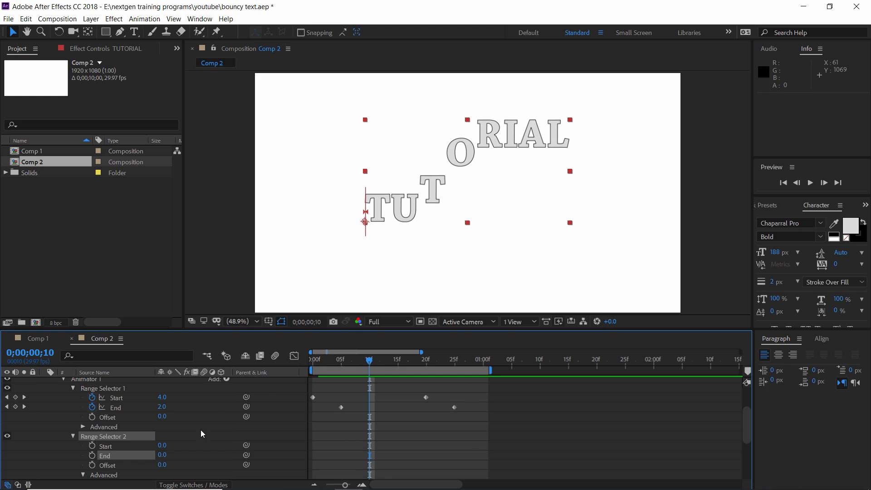
click(93, 455)
drag(407, 363, 454, 366)
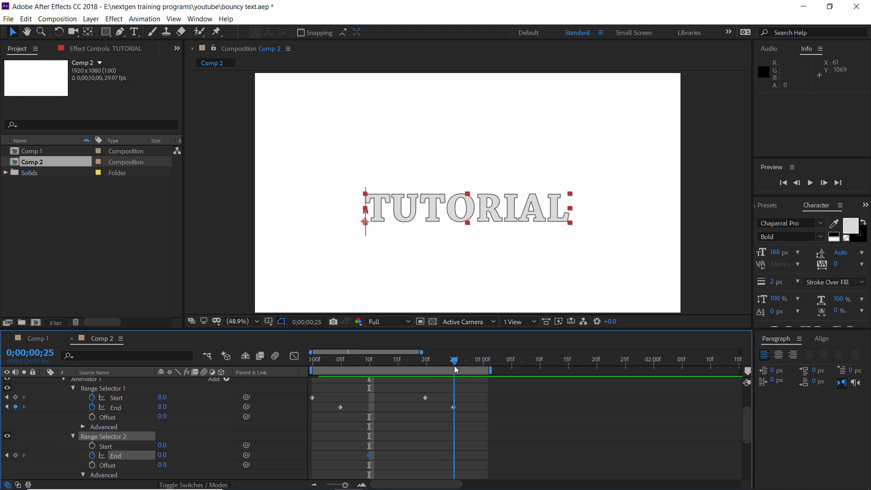
click(161, 455)
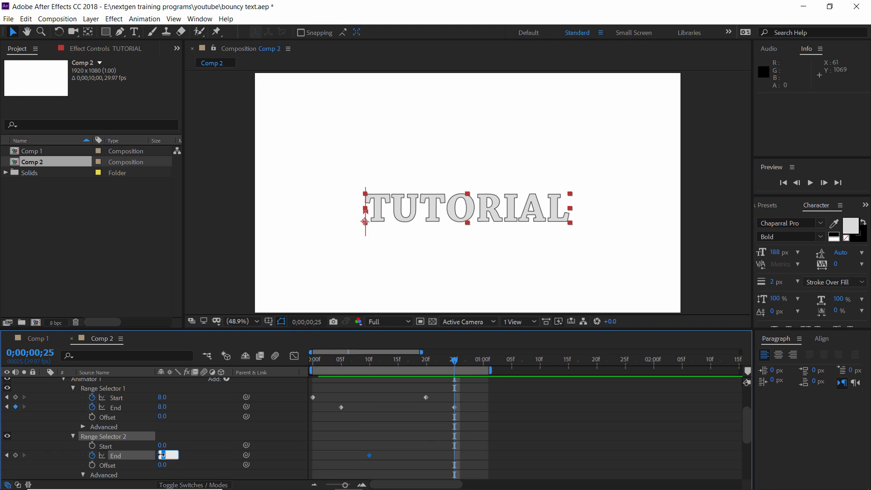
text(8)
key(Return)
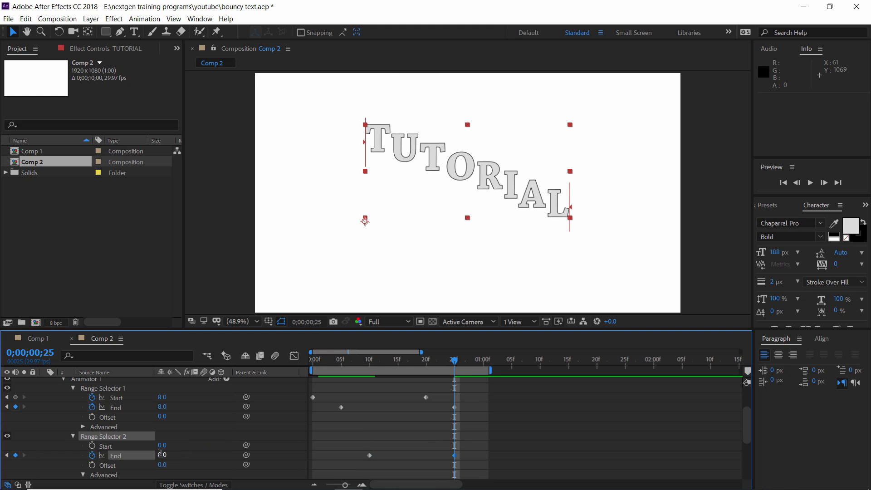
Keyframe Range Selector 2's Start at 0.0 on 0;00;00;15 and at 8 on 0;00;01;00, and preview the animation
click(398, 365)
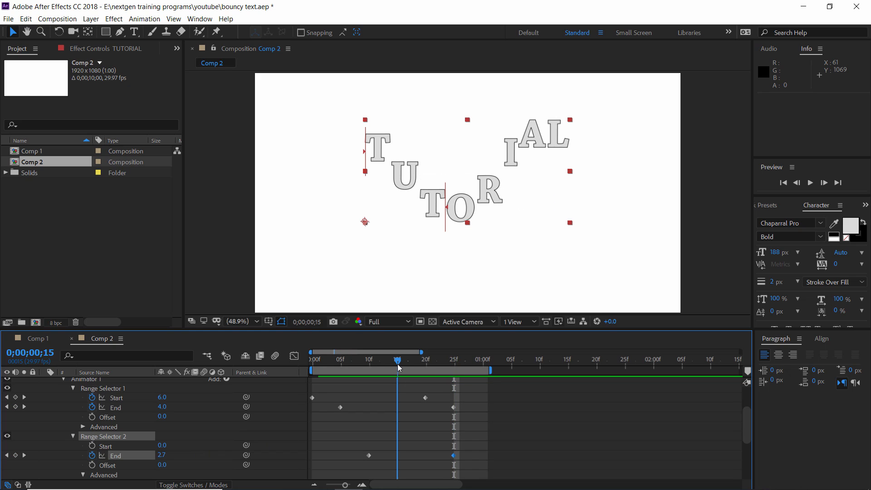
click(92, 446)
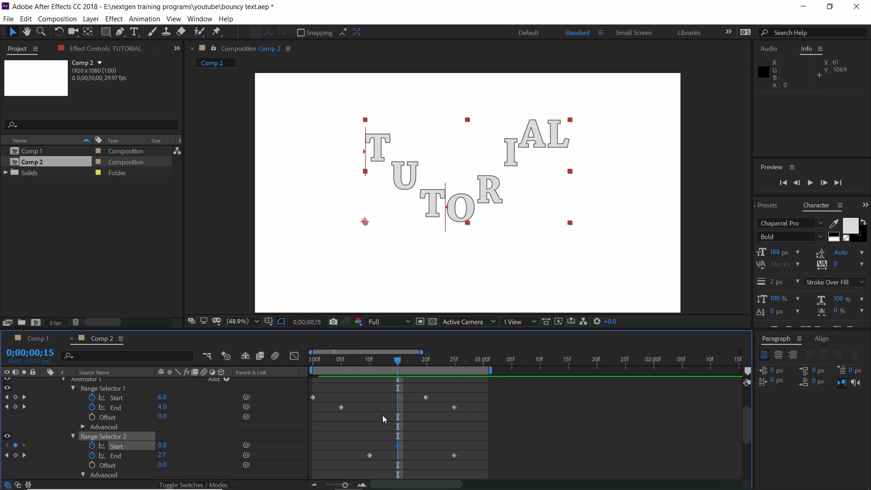
click(481, 362)
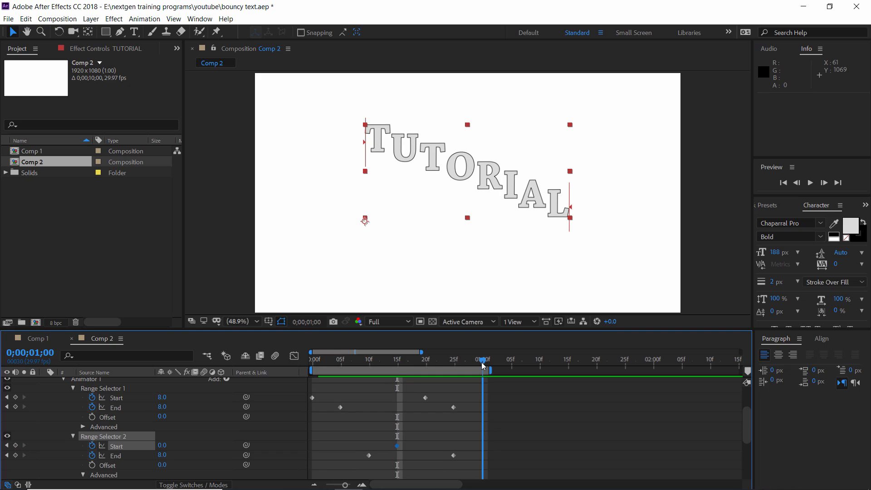
click(163, 447)
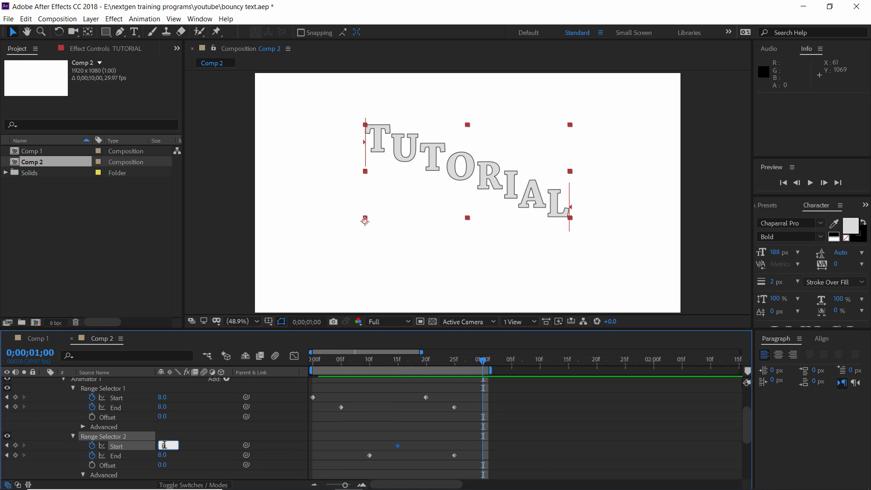
text(8)
key(Return)
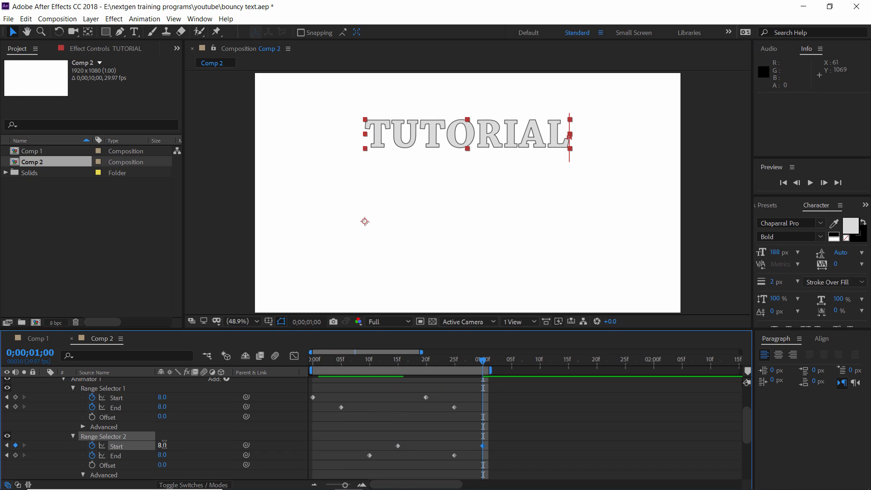
key(space)
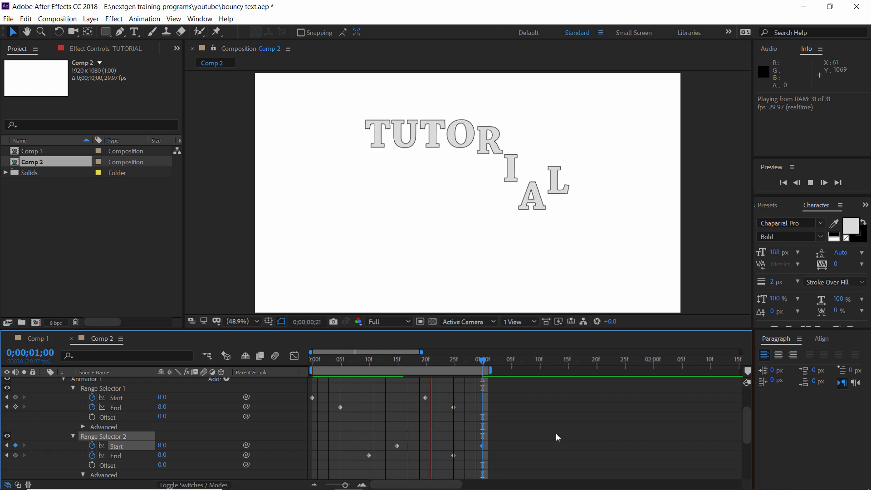
key(space)
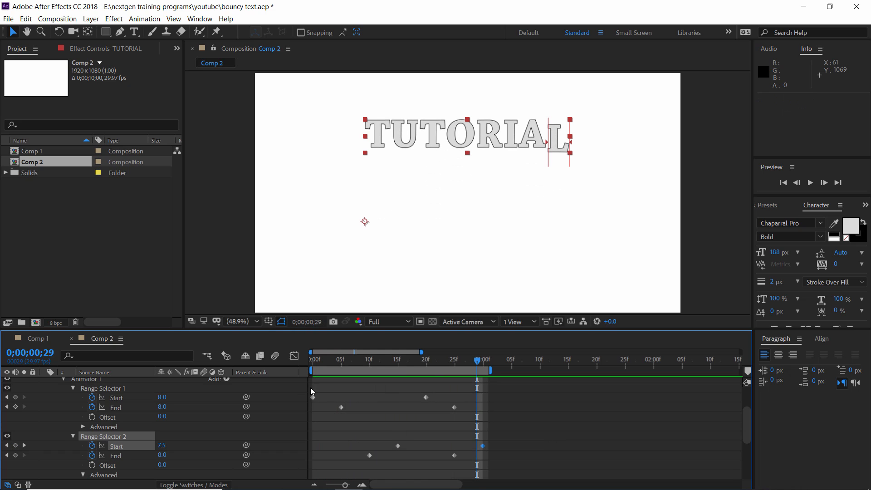
Apply Easy Ease to all Start and End keyframes of both range selectors and scrub through the eased motion
drag(311, 392, 483, 459)
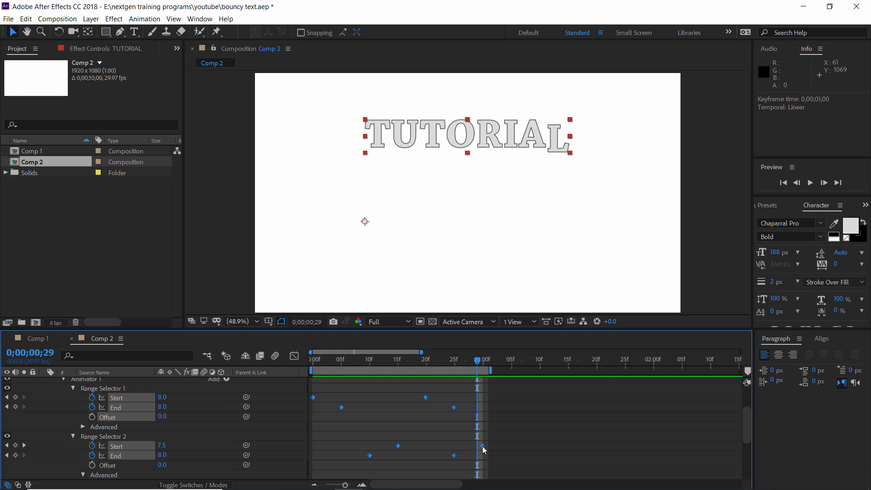
right_click(484, 449)
mouse_move(522, 440)
click(641, 375)
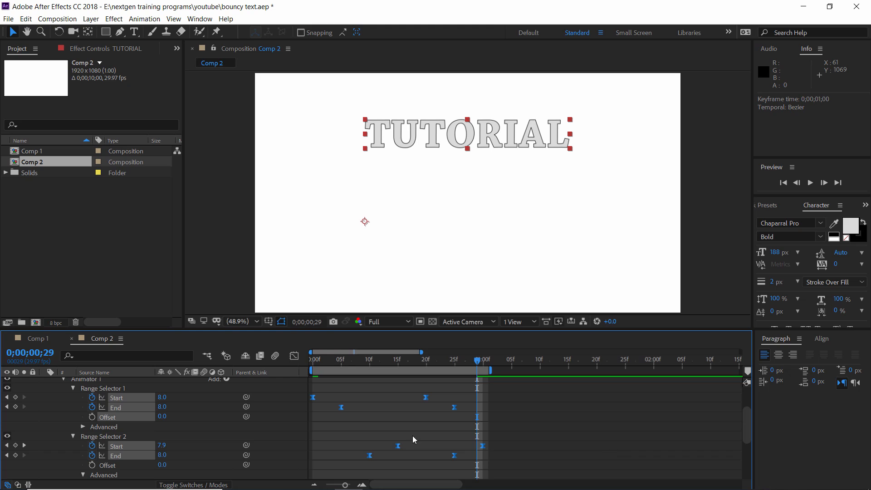
click(391, 422)
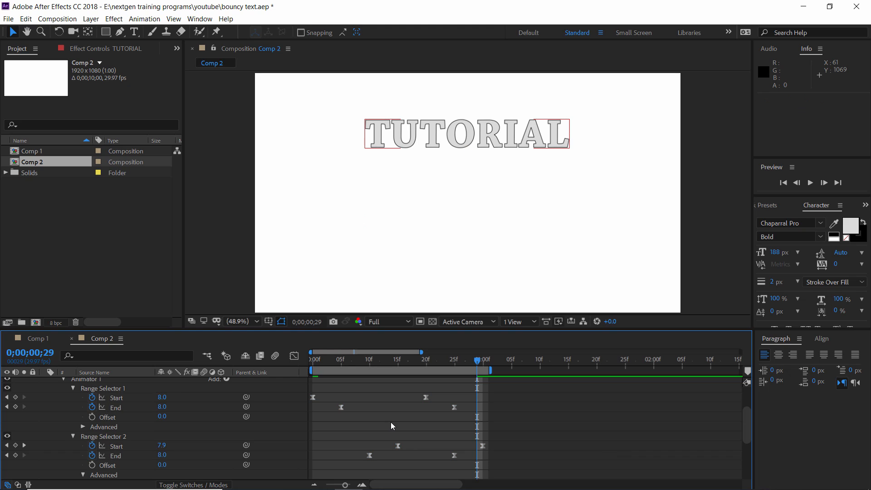
click(326, 362)
drag(326, 362, 359, 363)
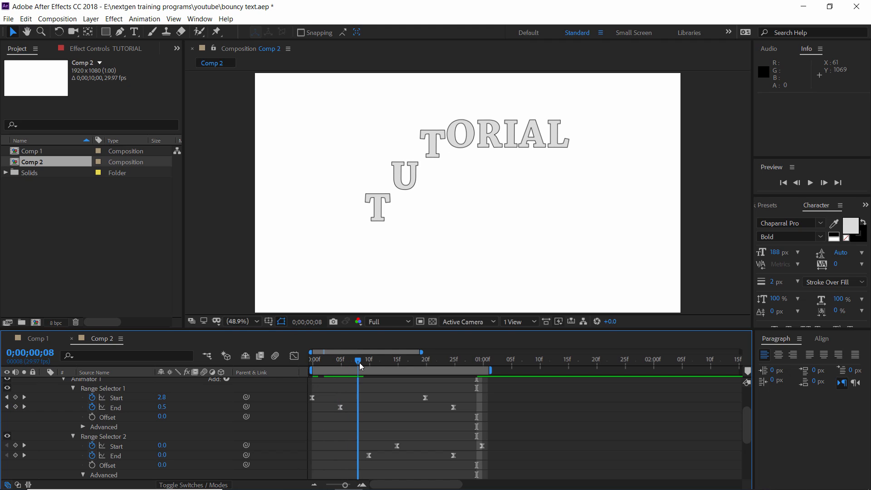
In the speed graph of Range Selector 1's Start, lengthen both keyframes' easing handles inward to a peak of about 29 units/sec
click(313, 398)
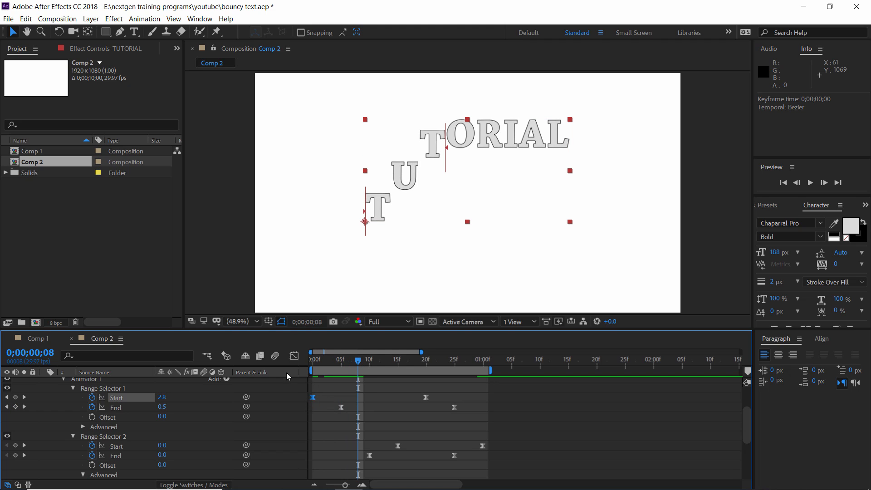
click(298, 359)
key(equal)
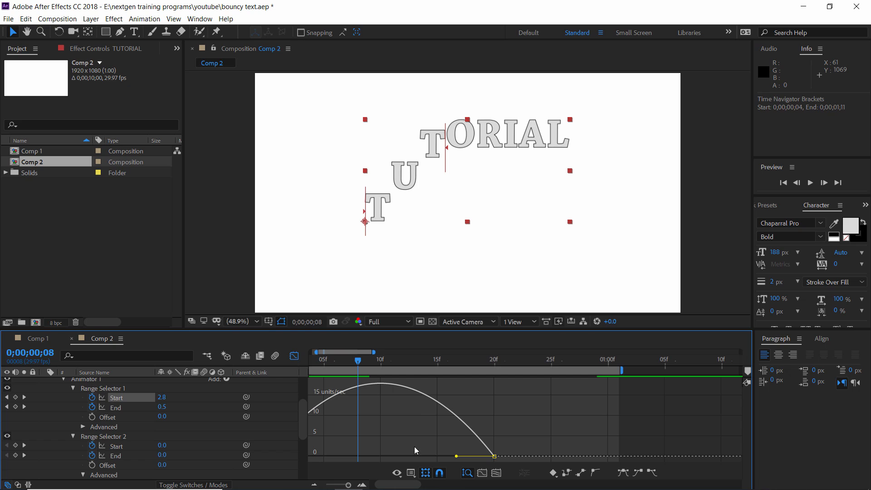
drag(385, 486, 374, 485)
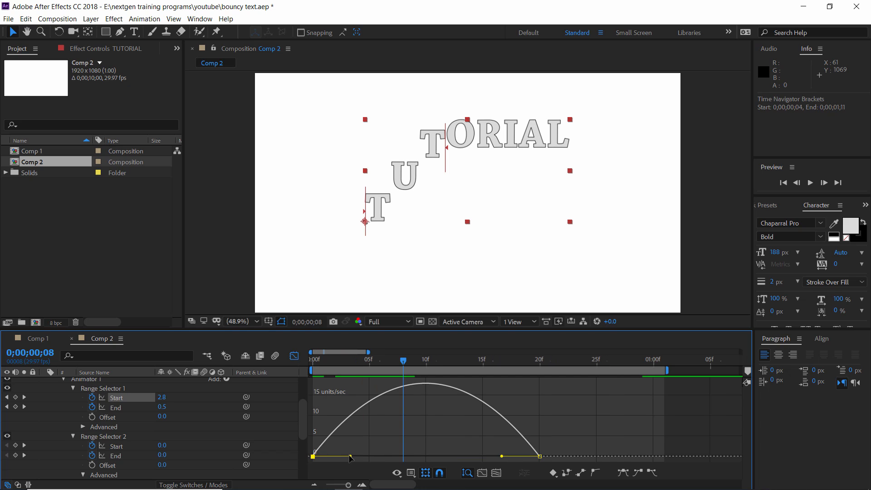
drag(352, 459, 383, 458)
drag(502, 457, 476, 460)
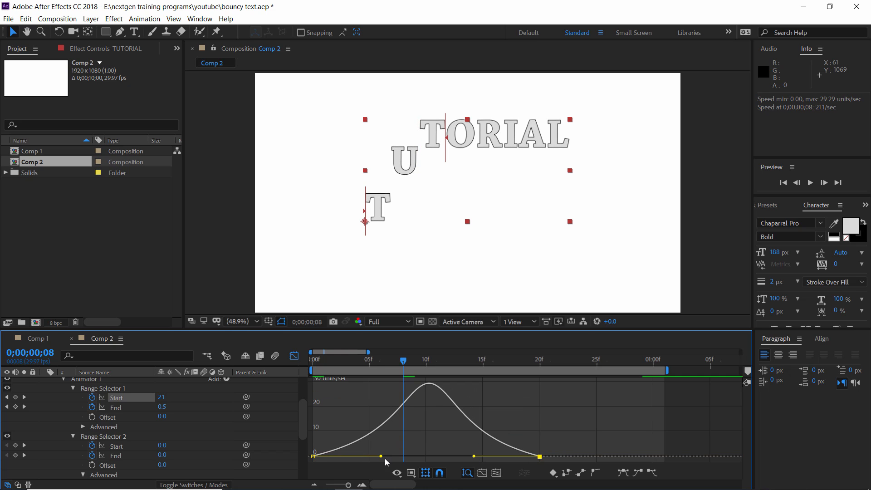
Fine-tune Range Selector 1's Start easing to a peak of about 30 units/sec, lengthen its End easing handles to about 27 units/sec, and preview
drag(384, 459, 388, 459)
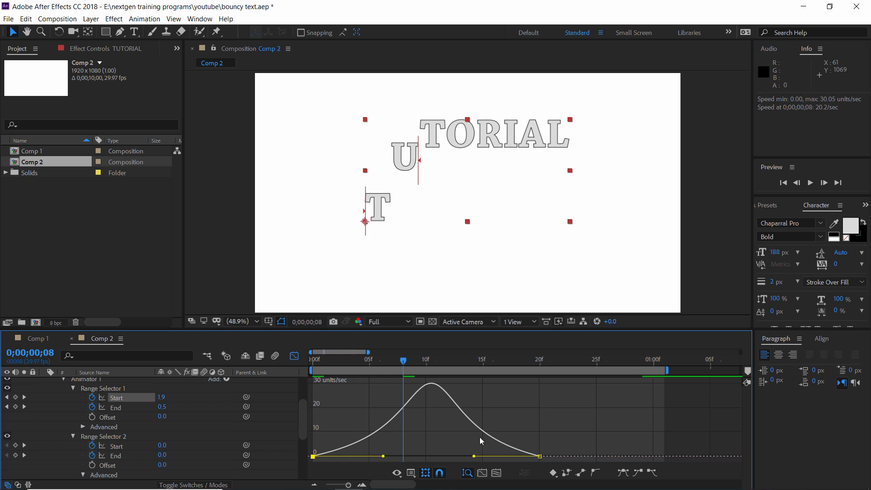
click(113, 408)
drag(344, 445, 435, 458)
drag(558, 457, 535, 456)
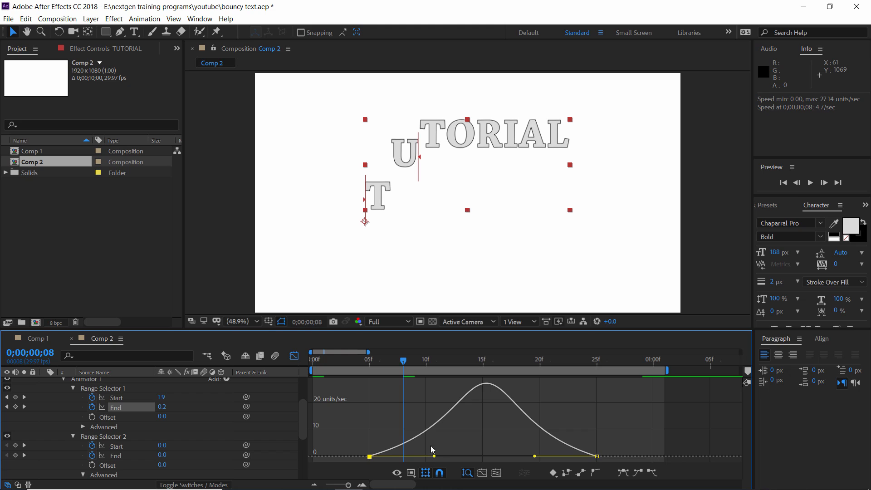
drag(333, 363, 308, 364)
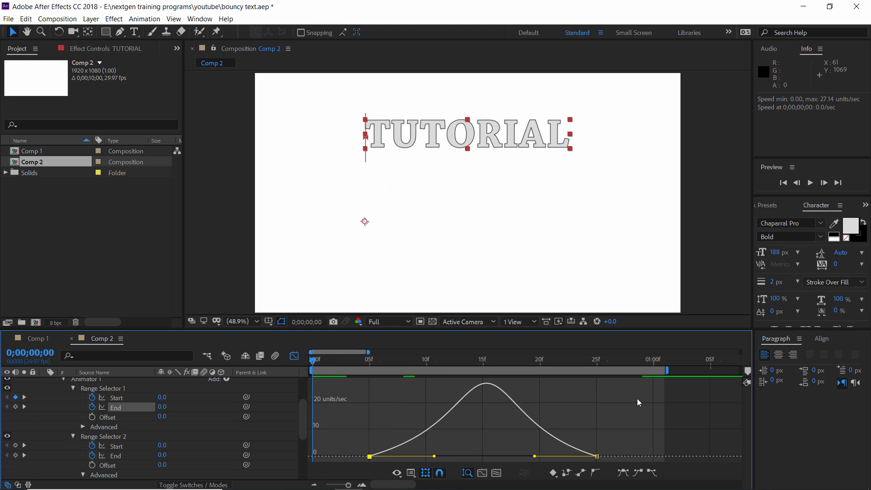
key(space)
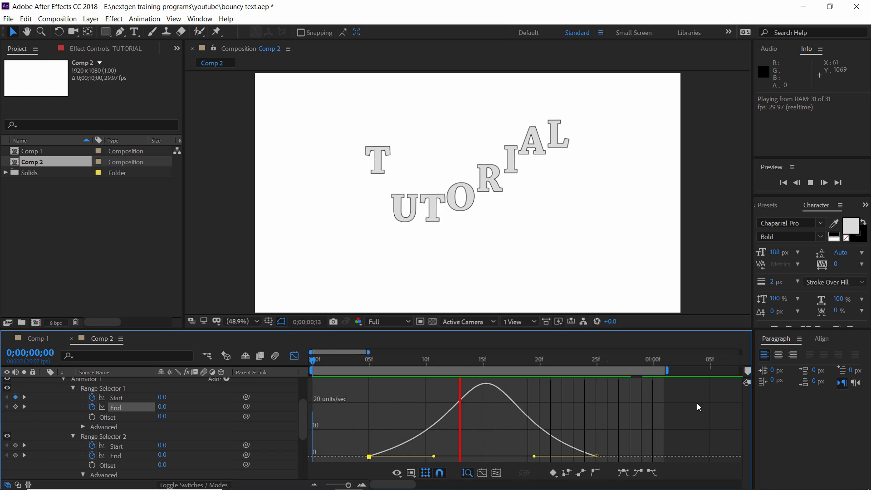
key(space)
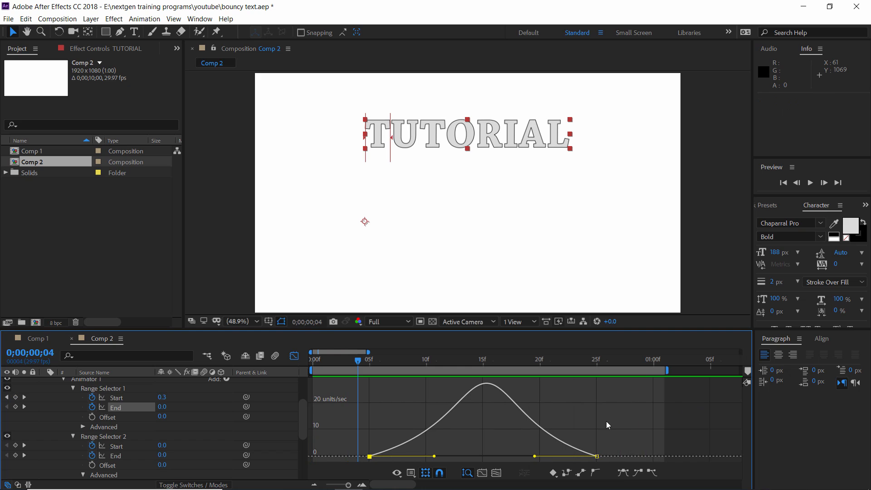
In the speed graph of Range Selector 2's End, slightly lengthen both keyframes' easing handles inward
click(119, 455)
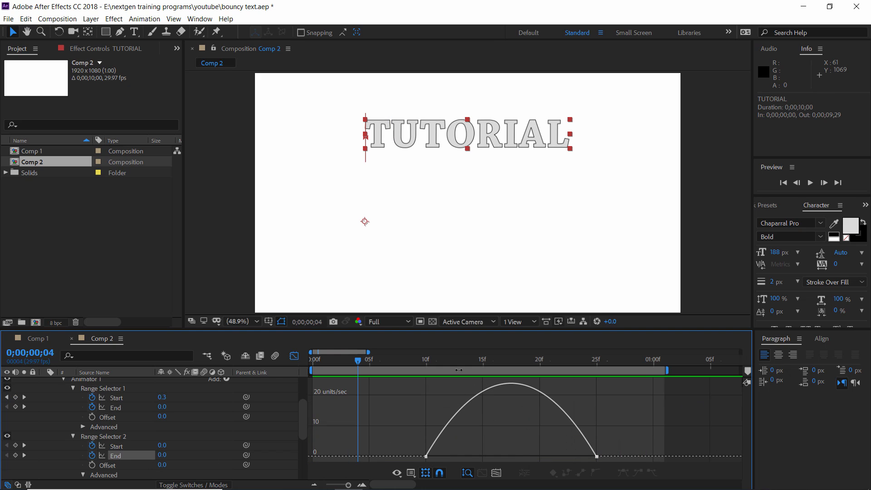
drag(481, 362, 501, 363)
click(426, 457)
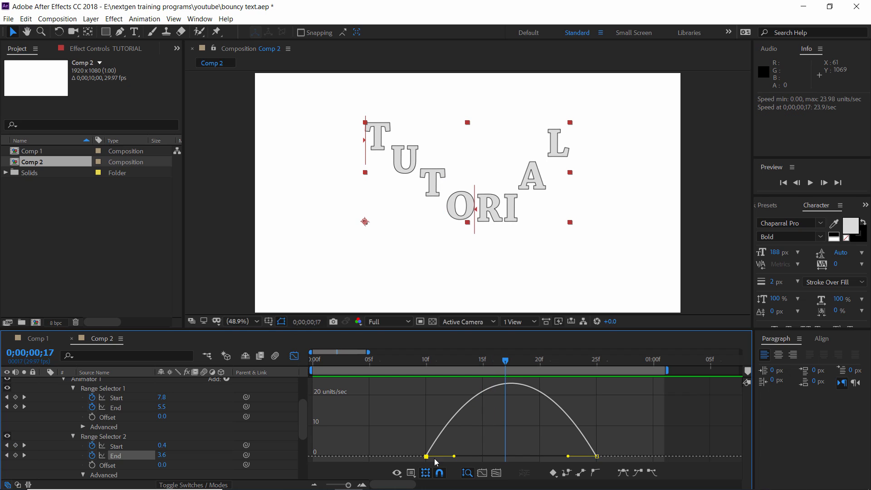
drag(455, 457, 467, 456)
drag(568, 456, 549, 456)
drag(467, 457, 460, 456)
Shorten both easing handles of Range Selector 2's Start to a peak speed of about 19 units/sec and preview the animation
click(124, 447)
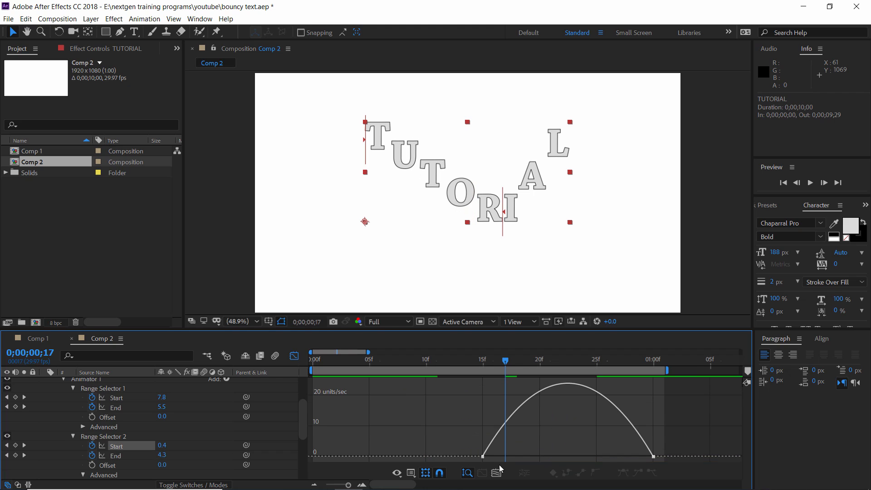
click(484, 457)
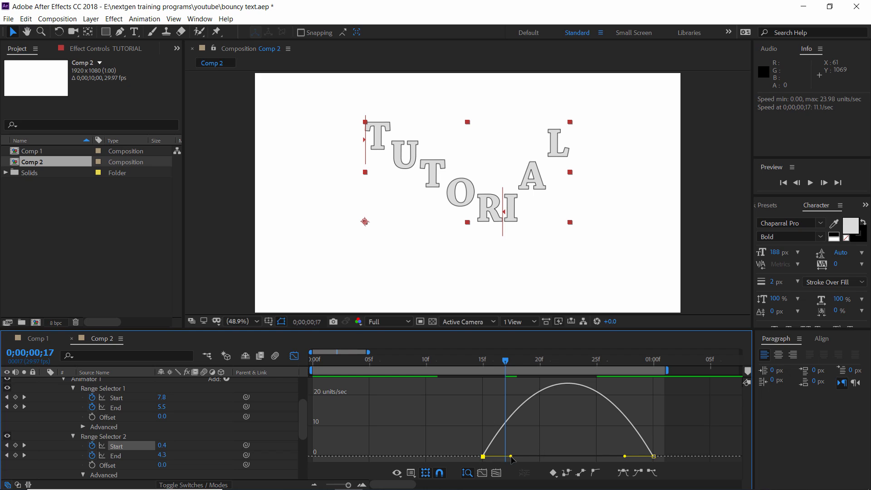
drag(511, 457, 495, 457)
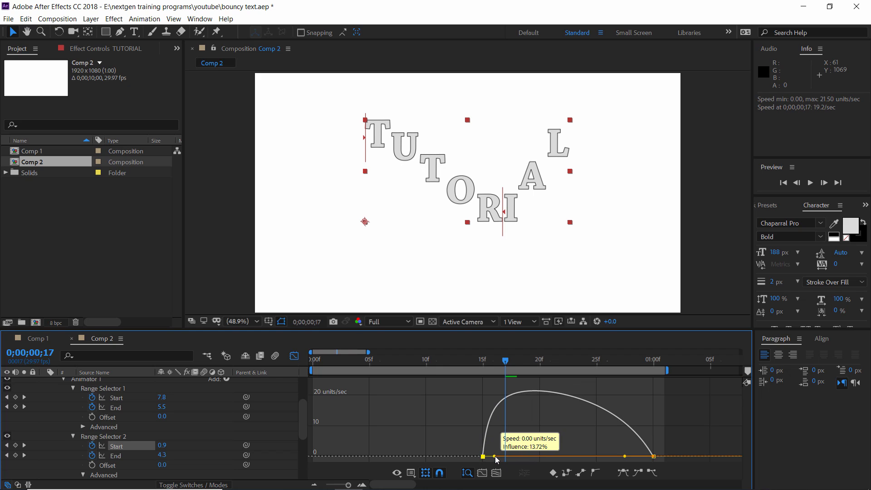
mouse_move(625, 457)
mouse_down()
mouse_move(640, 459)
mouse_move(622, 460)
mouse_up()
drag(494, 456, 497, 456)
drag(641, 457, 639, 458)
key(Home)
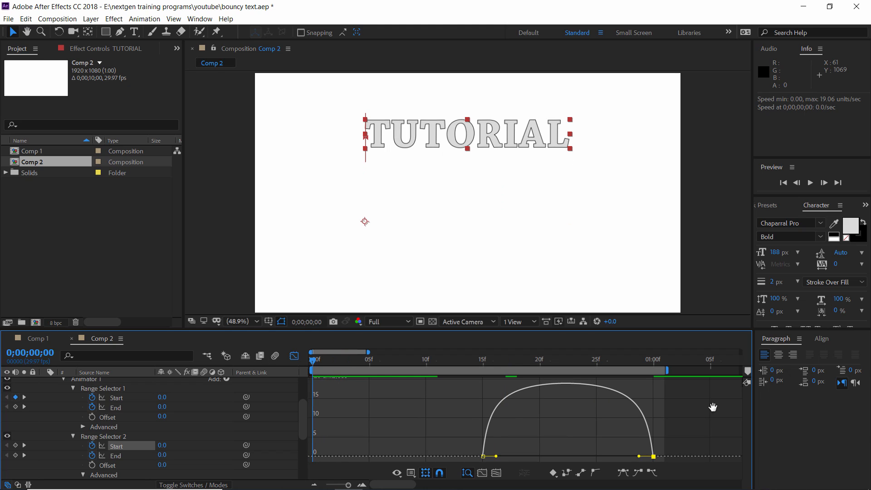
key(space)
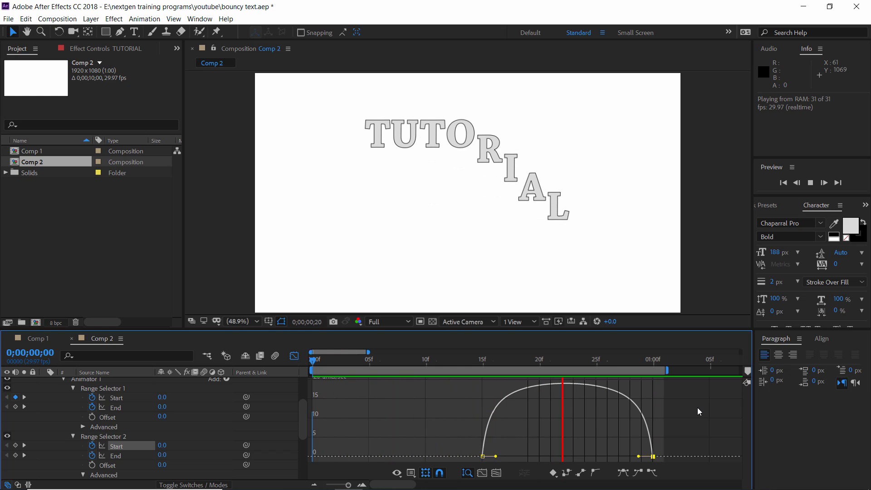
key(space)
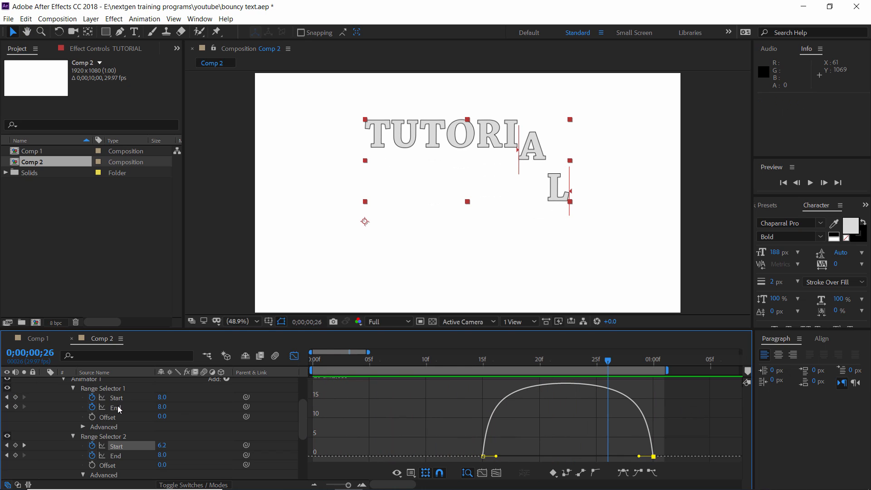
Set Range Selector 1's Ease Low to -50% in its advanced options
scroll(86, 429, down, 4)
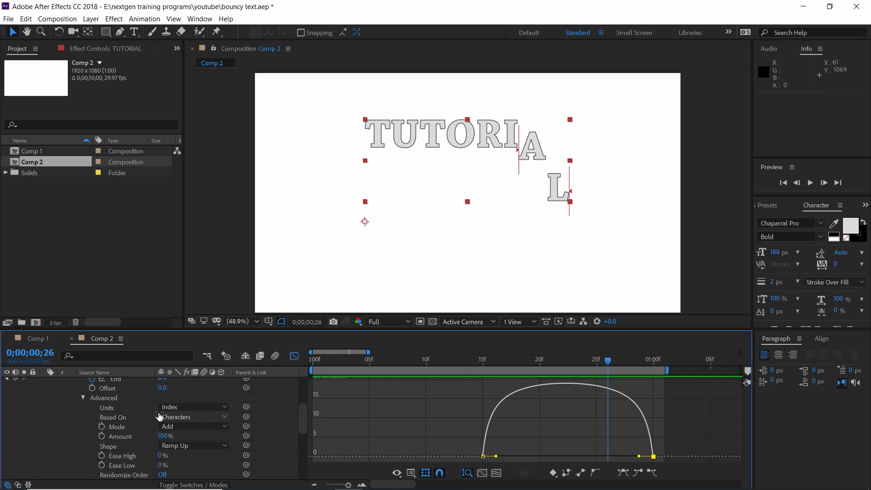
scroll(172, 429, down, 2)
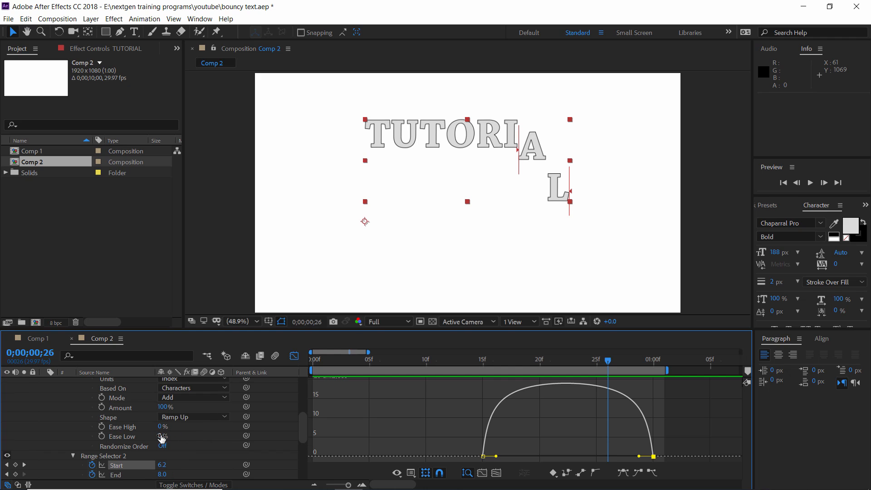
click(161, 435)
text(50)
key(Return)
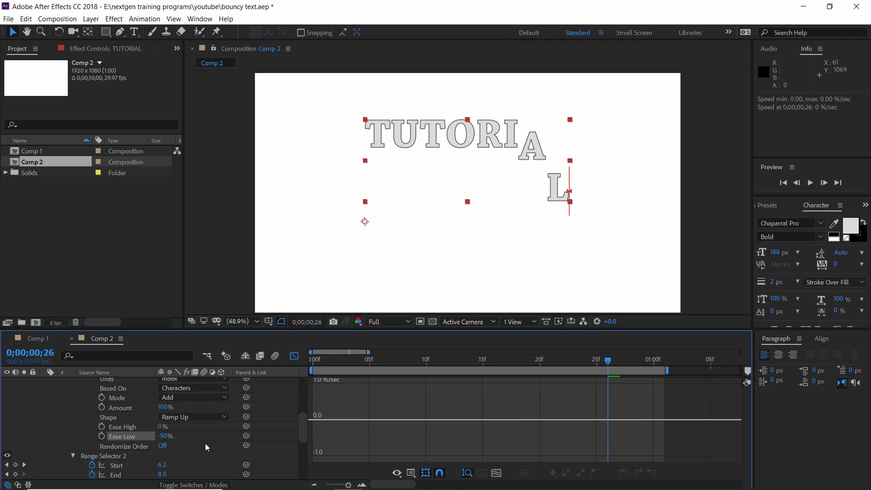
Set Range Selector 2's Ease High to 100% in its advanced options
scroll(137, 439, down, 3)
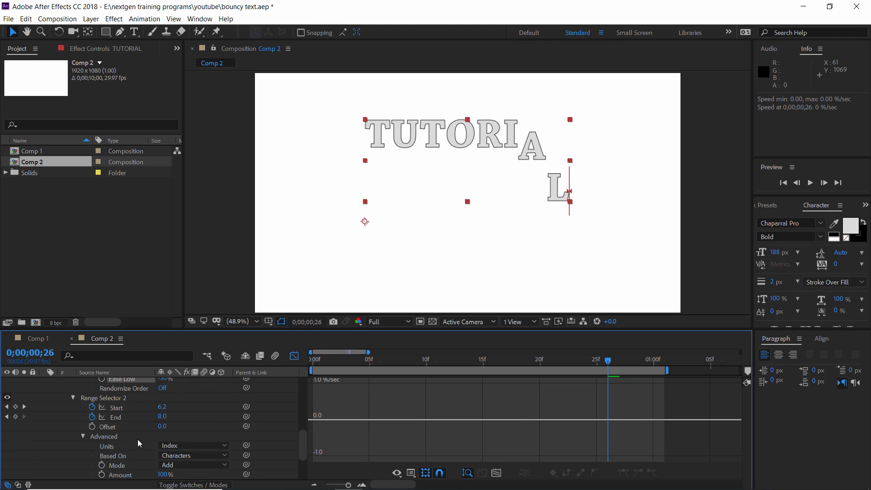
scroll(86, 440, down, 2)
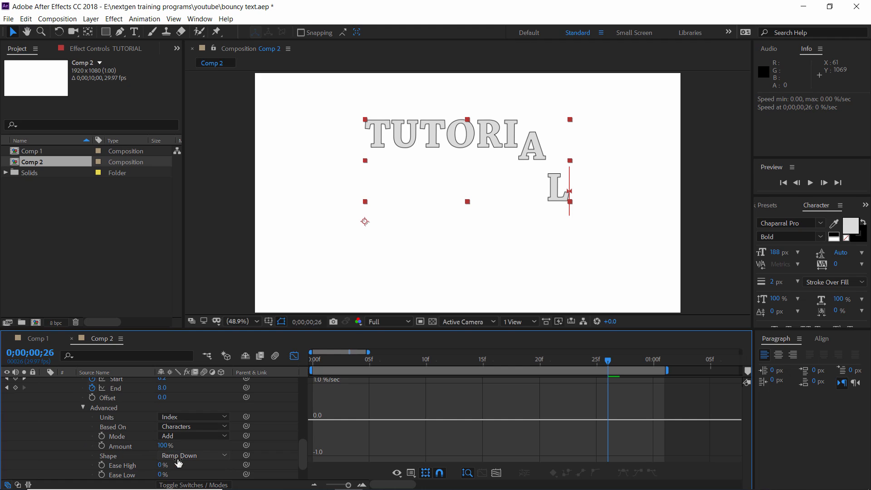
click(162, 465)
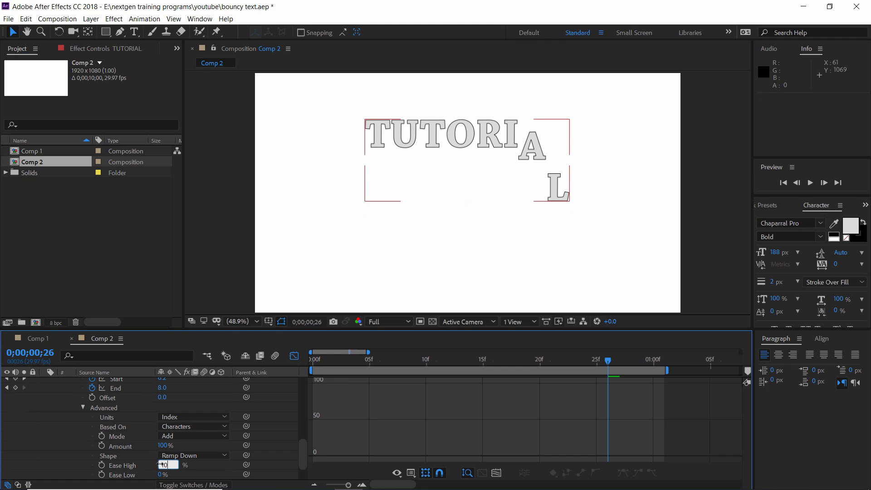
text(100)
key(Return)
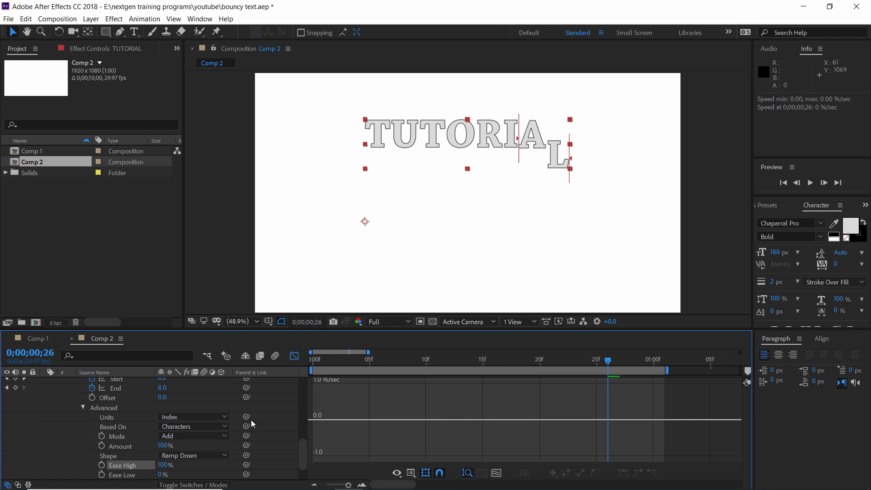
Close the graph editor and preview the bouncing text with its new range selector easing
click(295, 356)
scroll(540, 410, up, 5)
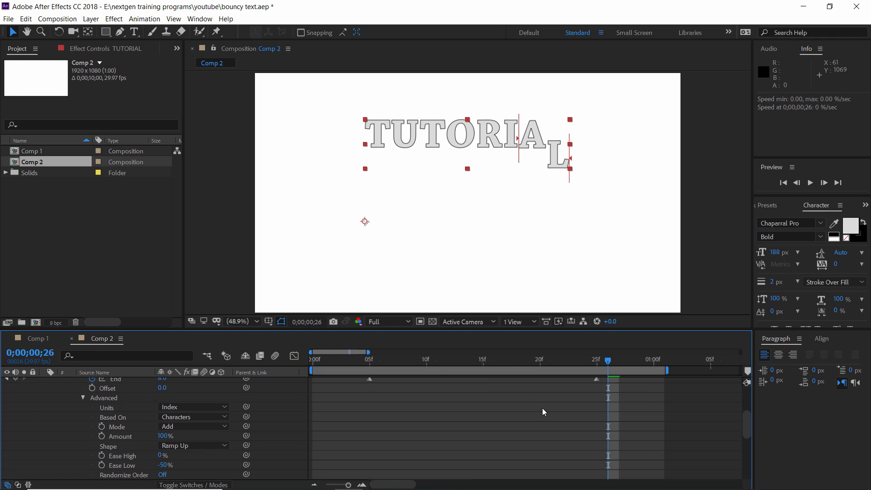
scroll(540, 410, up, 3)
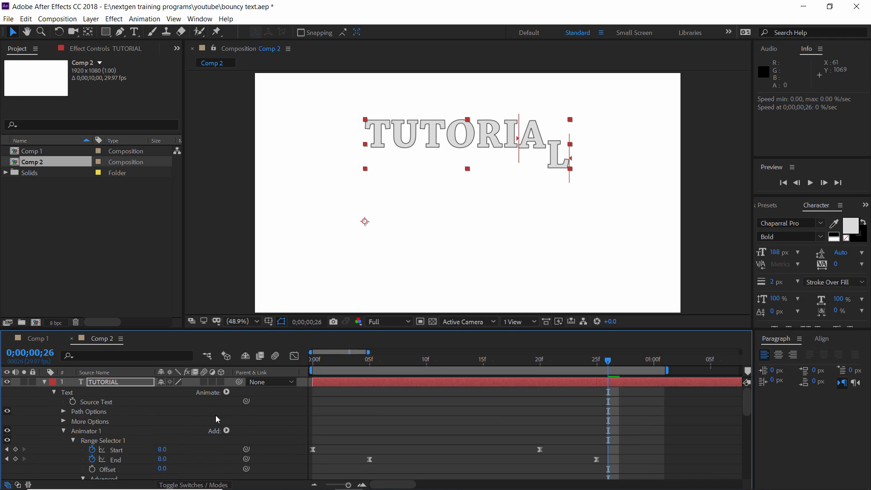
key(space)
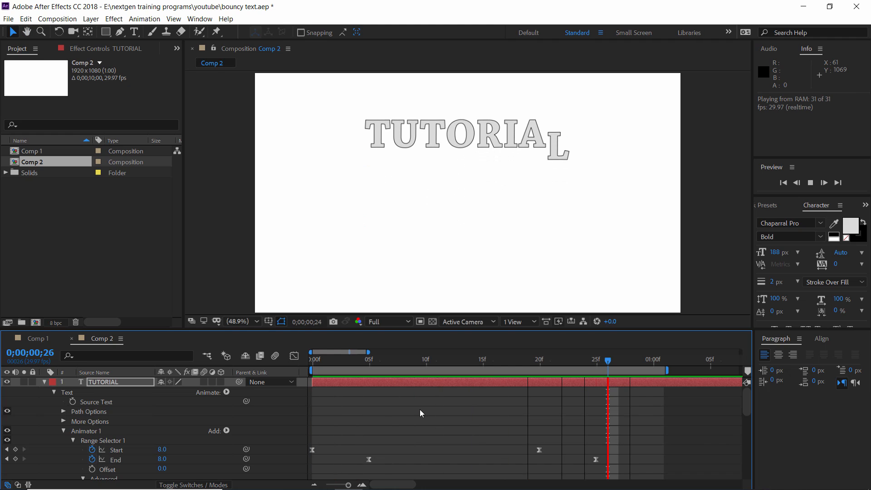
key(space)
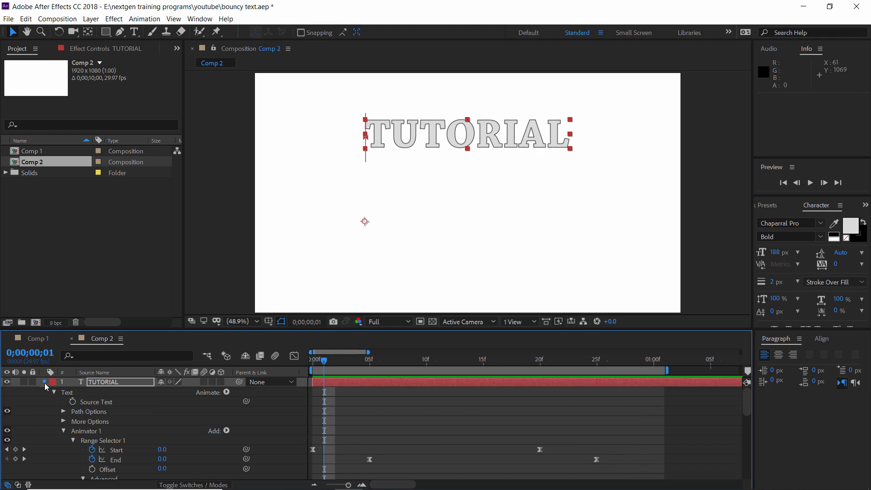
Collapse the TUTORIAL text layer, duplicate it, and hide the upper copy while keeping the original selected
click(44, 382)
click(372, 387)
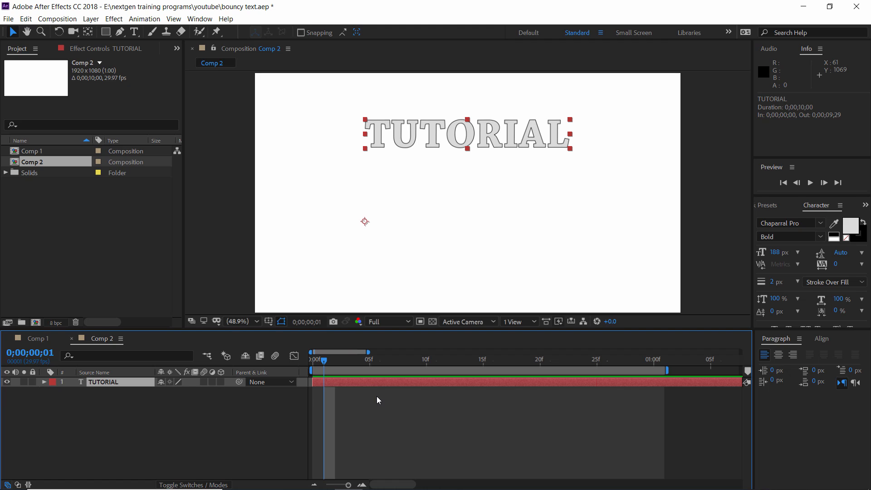
key(ctrl+d)
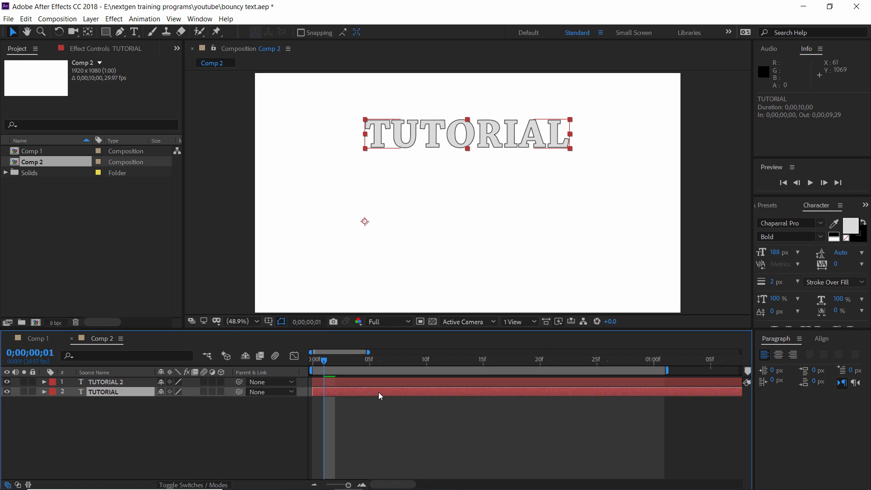
click(380, 396)
click(6, 382)
Fill the first letter T of the original TUTORIAL layer with bright red
key(ctrl+t)
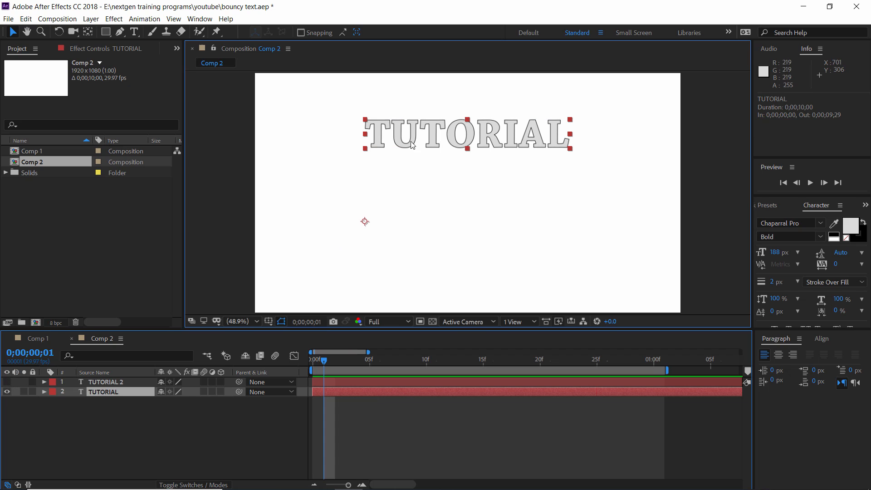
drag(390, 132, 363, 133)
click(850, 225)
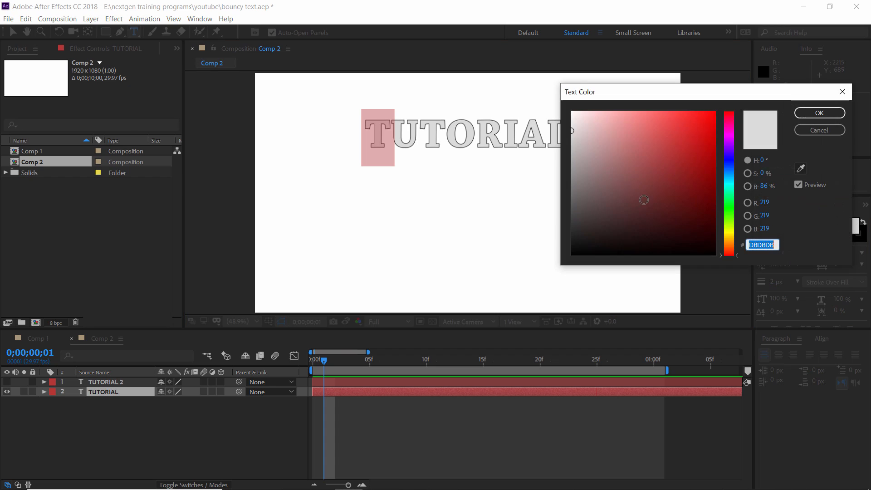
click(715, 122)
click(826, 114)
Fill the letter U of the original TUTORIAL layer with dark blue, 07249E
key(Right)
key(shift+Right)
click(853, 226)
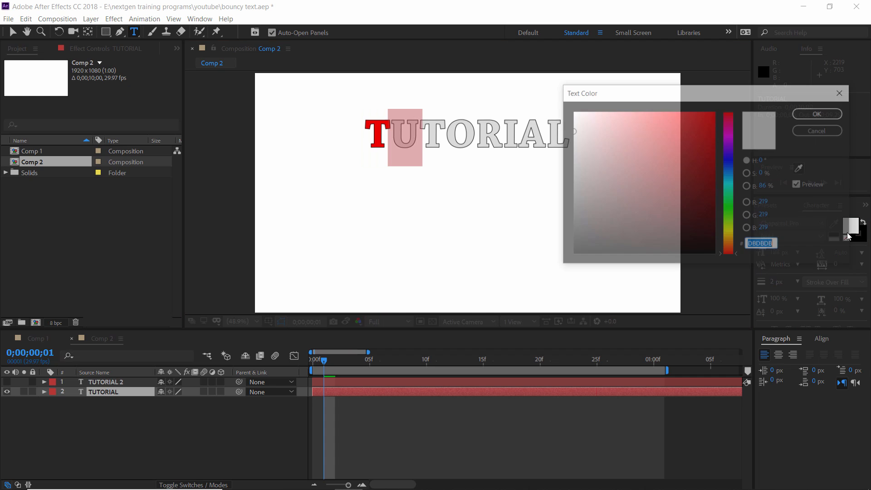
click(732, 166)
click(714, 120)
drag(652, 123, 709, 165)
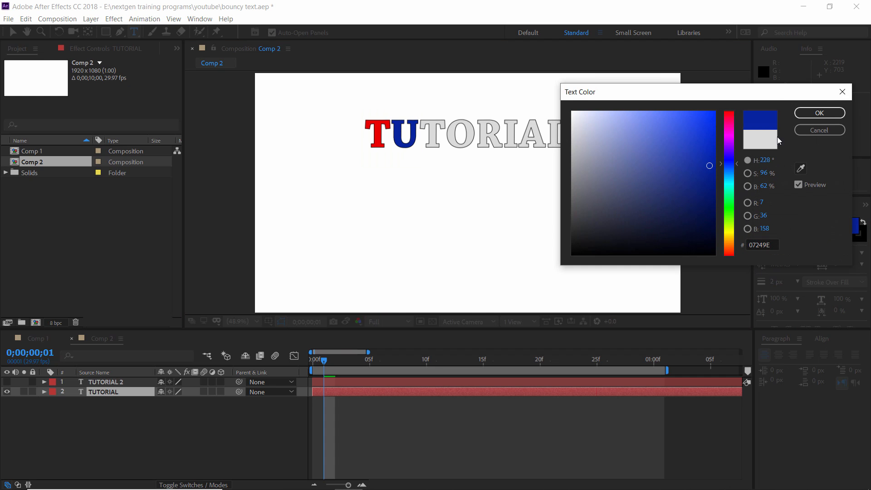
click(807, 113)
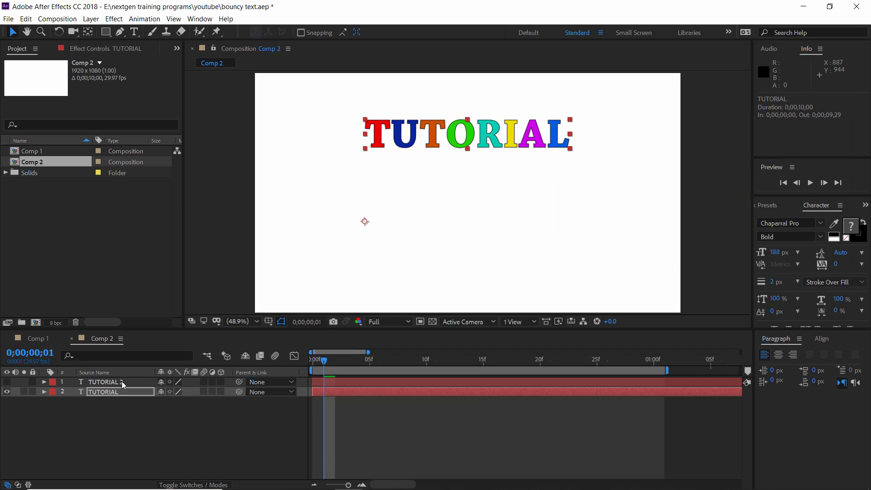
Unhide the TUTORIAL 2 layer and remove its text stroke, leaving the multicoloured TUTORIAL layer selected
click(121, 381)
click(7, 381)
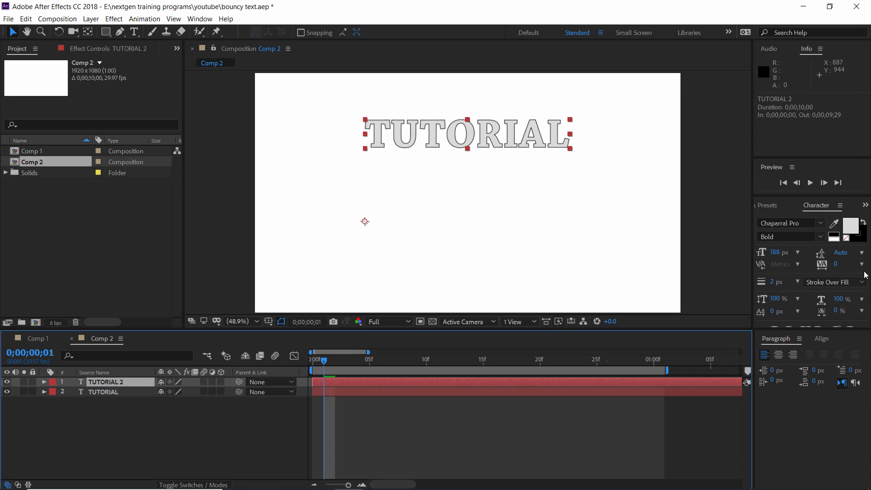
click(862, 240)
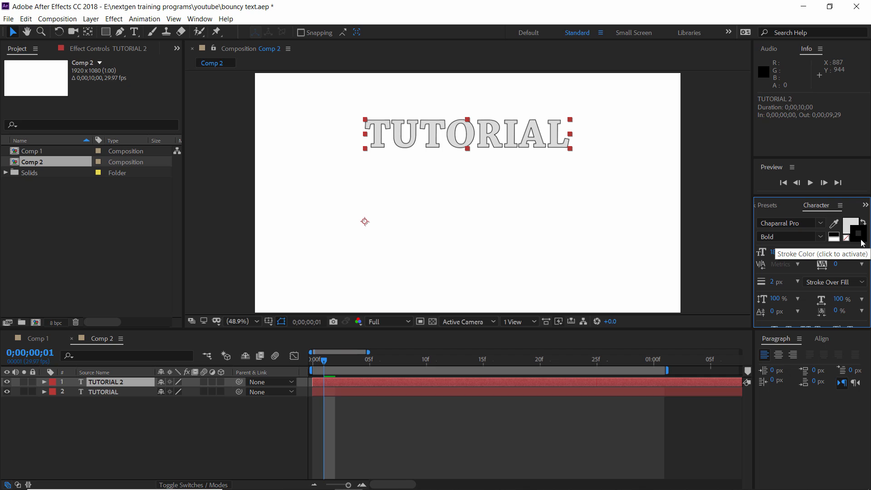
click(846, 237)
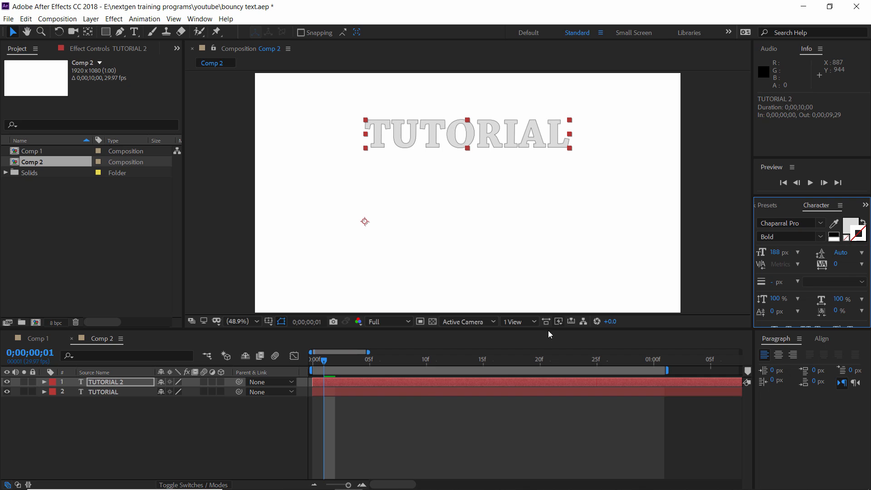
click(382, 393)
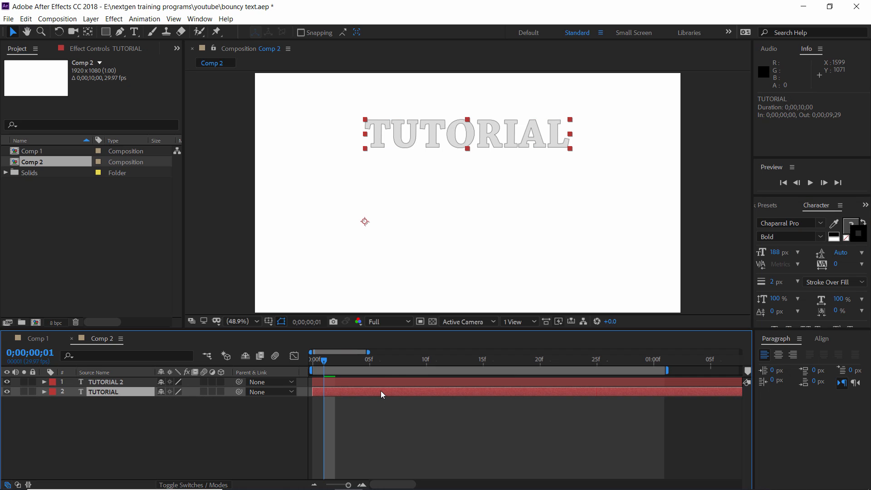
Offset the multicoloured TUTORIAL layer a few pixels down and to the right, behind the grey copy
key(Down)
key(Down)
key(Down)
key(Down)
key(Down)
key(Down)
key(Right)
key(Right)
key(Right)
key(Right)
key(Right)
key(Right)
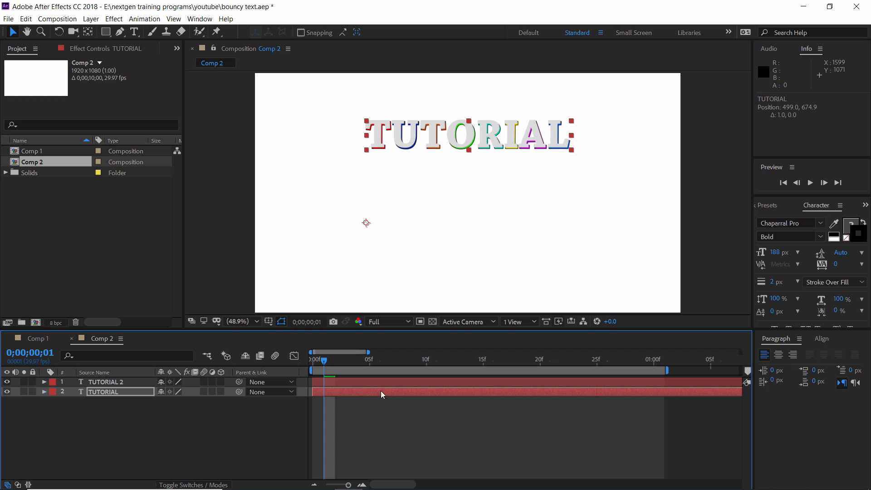
Preview the Comp 2 animation and play Comp 1 from its first frame for comparison
key(minus)
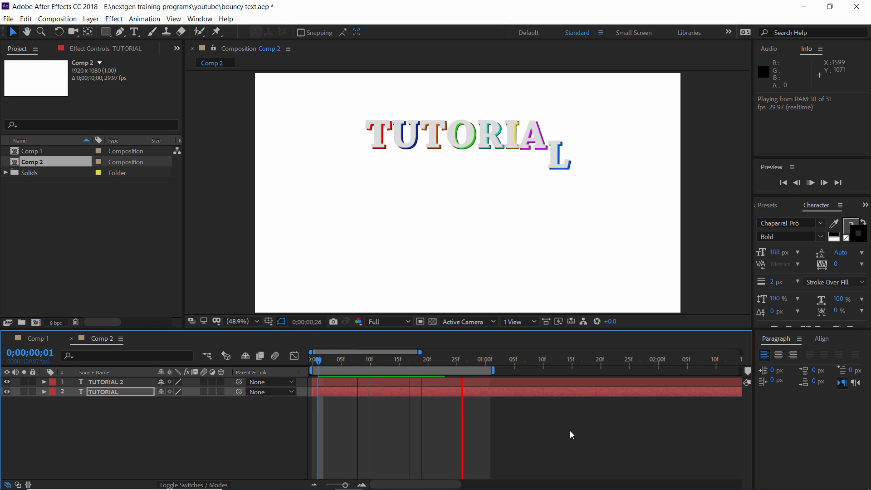
key(space)
click(36, 338)
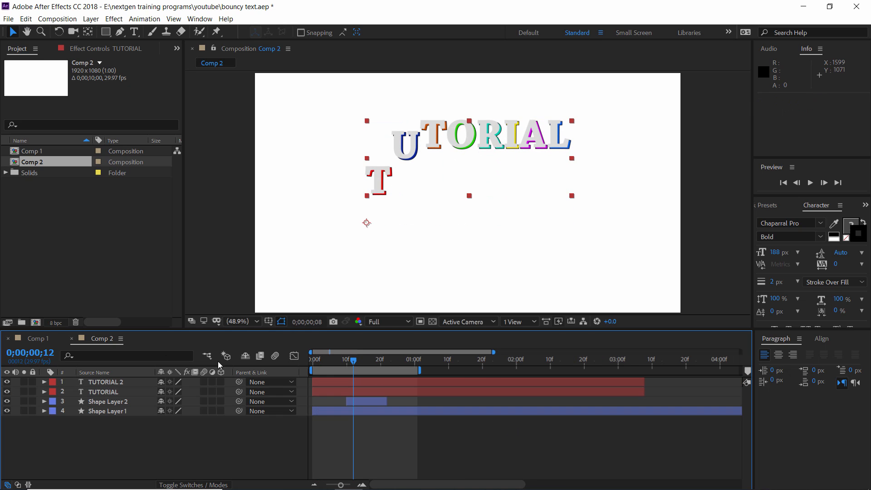
drag(346, 363, 306, 361)
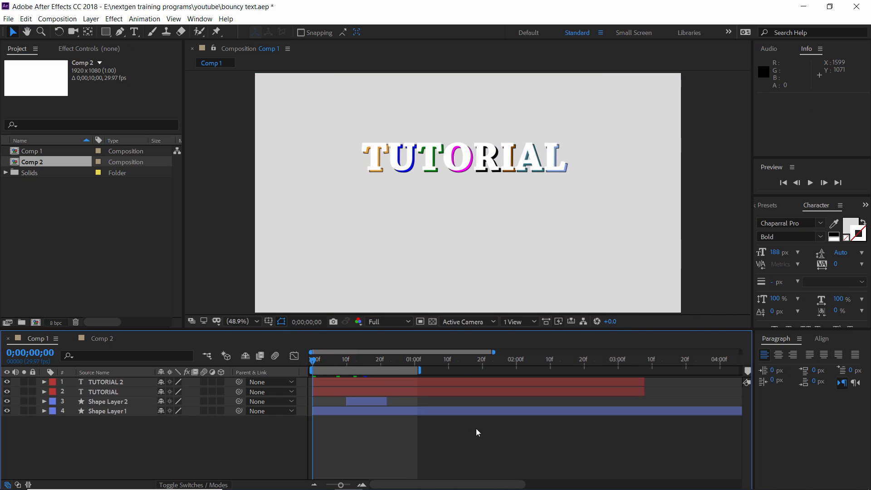
key(space)
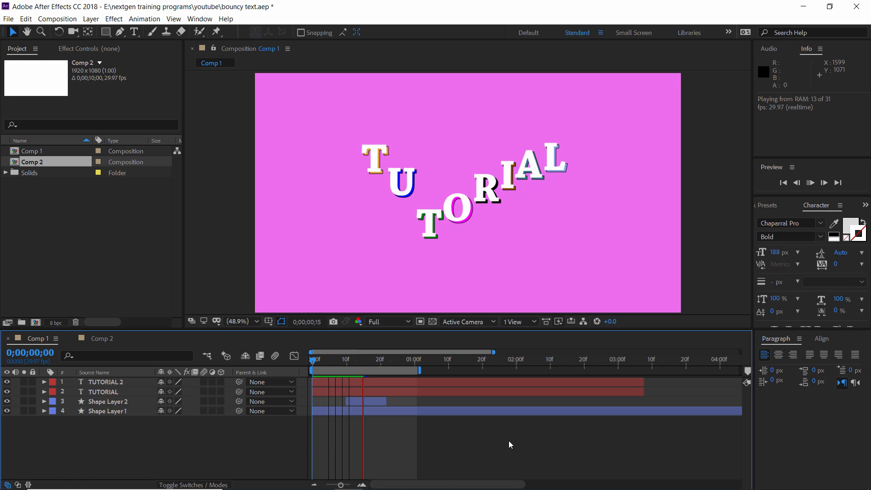
Add a red 1920 x 1080 solid to Comp 2 and place it below both TUTORIAL layers
click(103, 338)
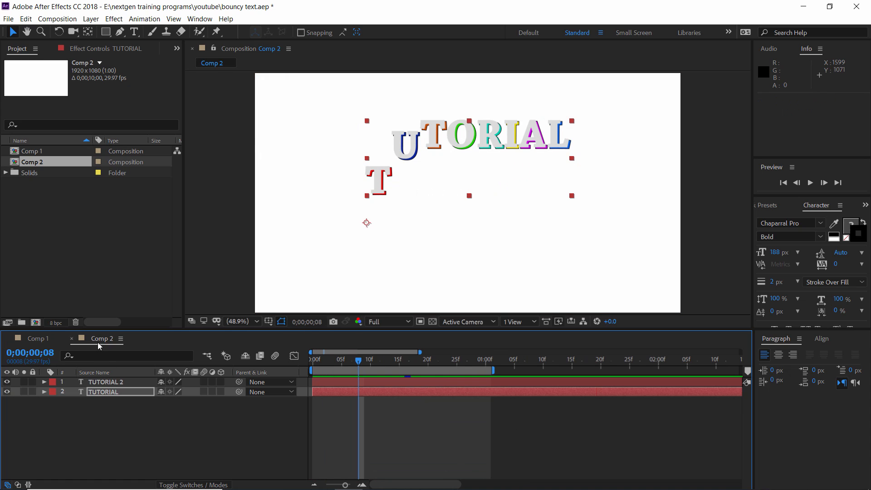
click(90, 19)
mouse_move(209, 30)
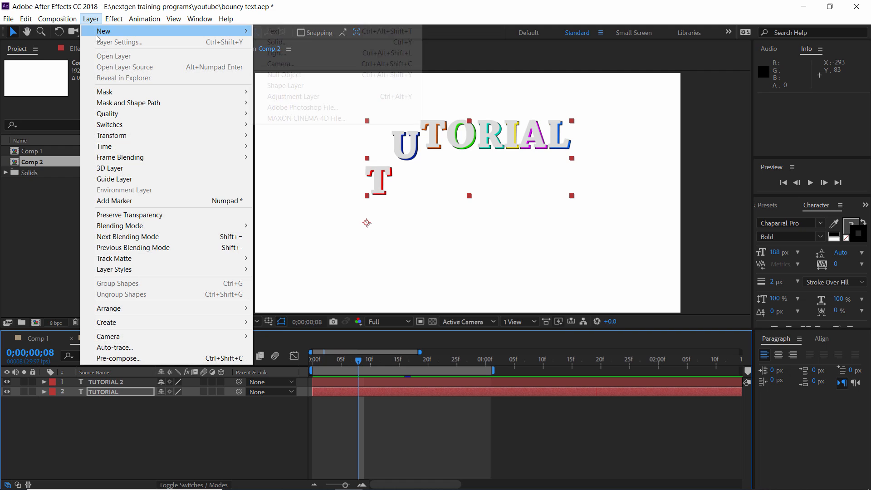
click(262, 41)
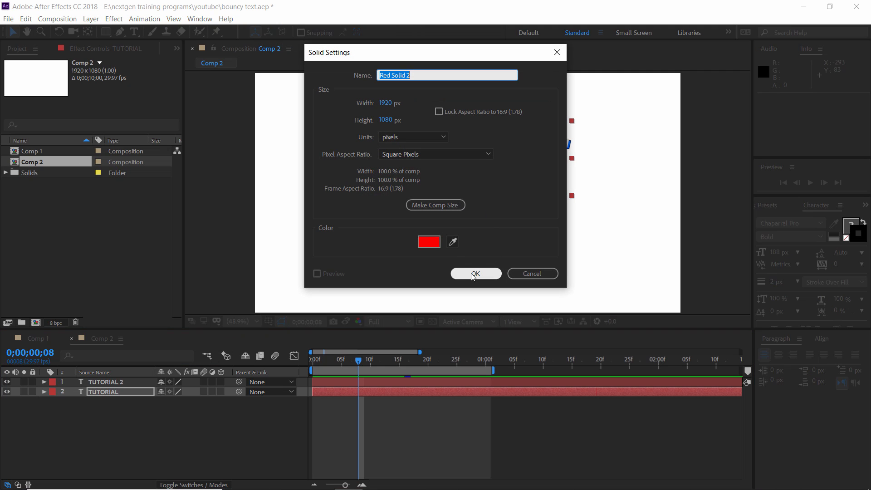
click(472, 274)
drag(141, 395, 322, 416)
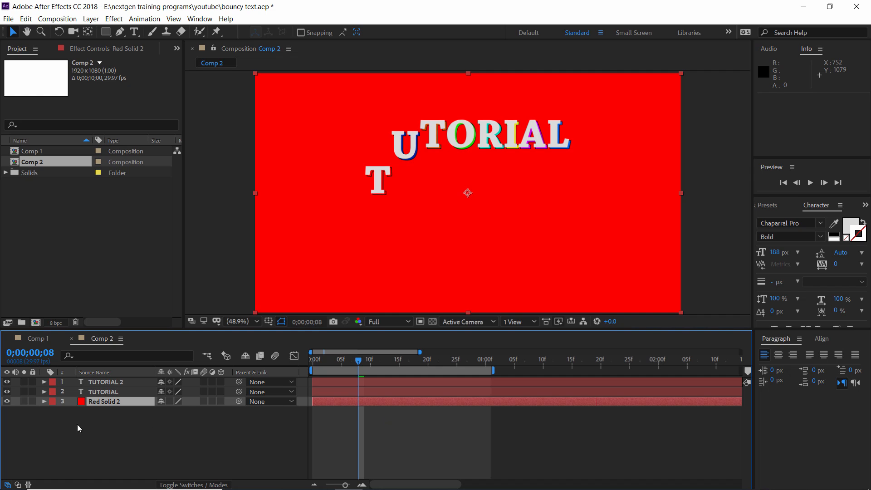
Find the Fill effect and apply it to the red solid layer
click(44, 401)
click(54, 412)
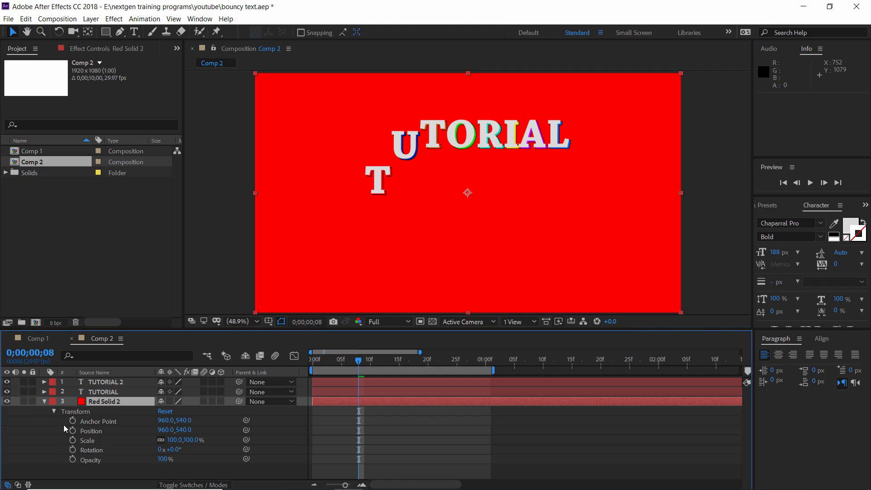
click(54, 412)
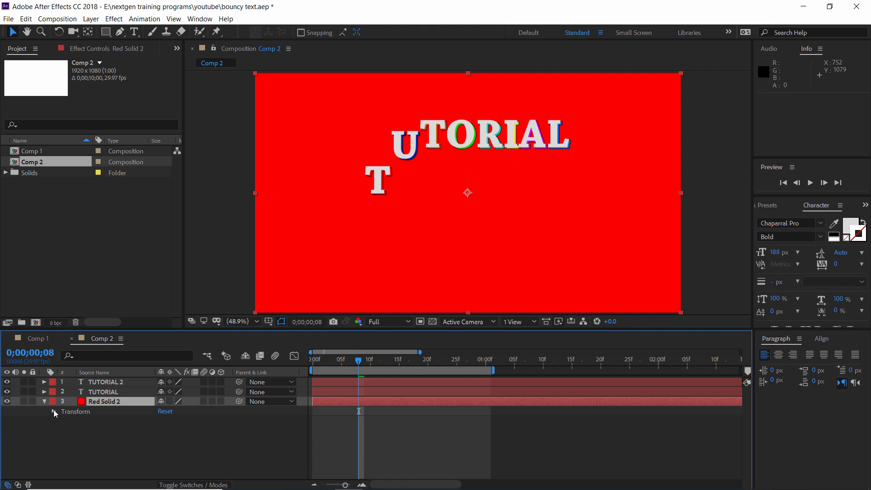
click(762, 208)
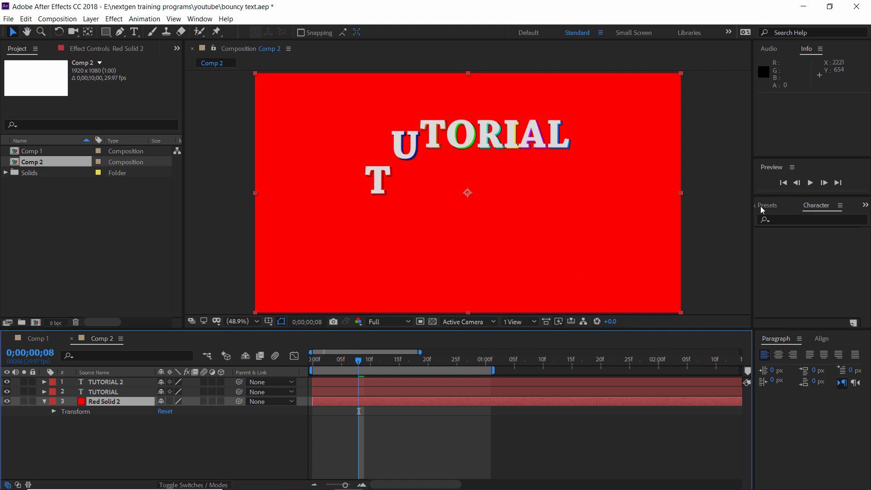
click(781, 189)
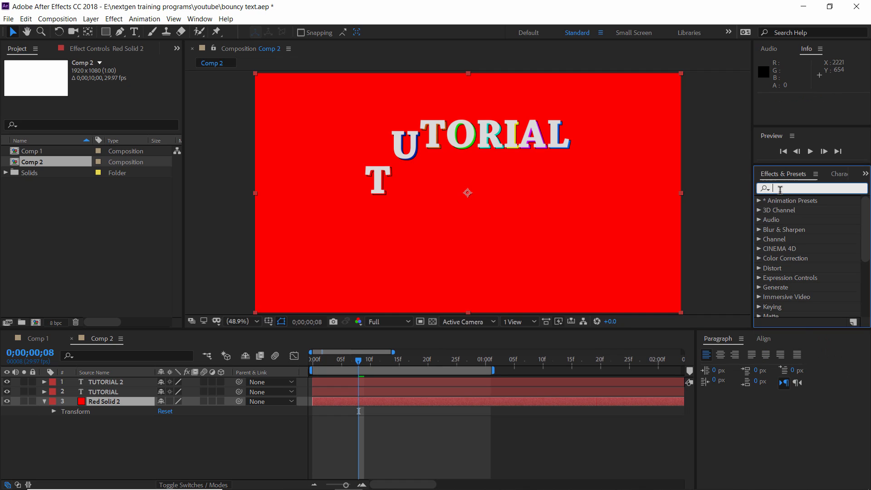
text(fill)
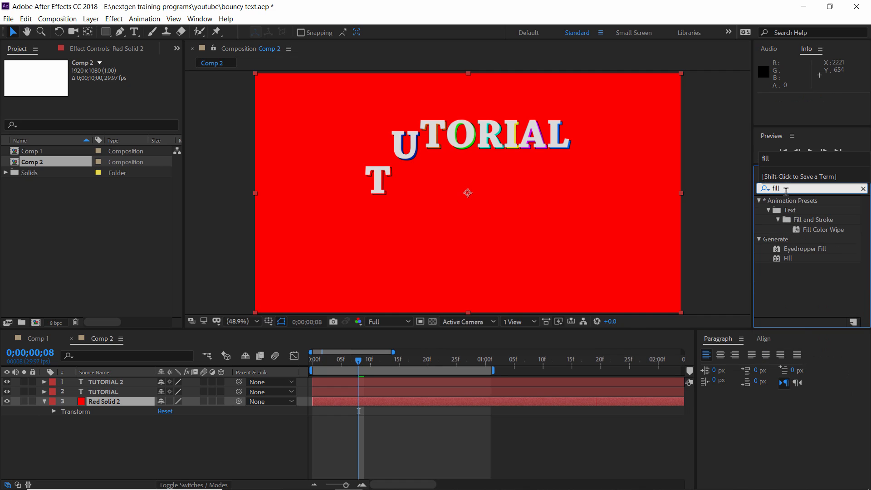
drag(788, 259, 432, 401)
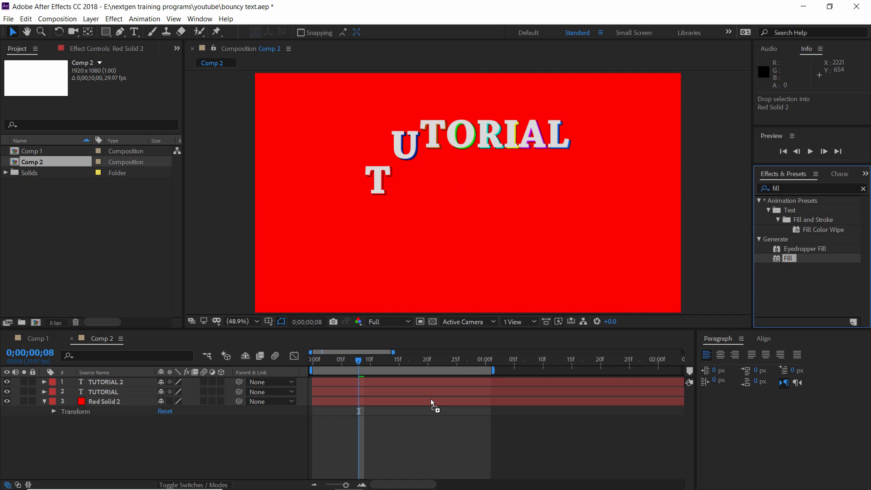
Add the expression wiggle(5, 256) to the Fill effect's Color on the red solid, and collapse the layer
click(54, 411)
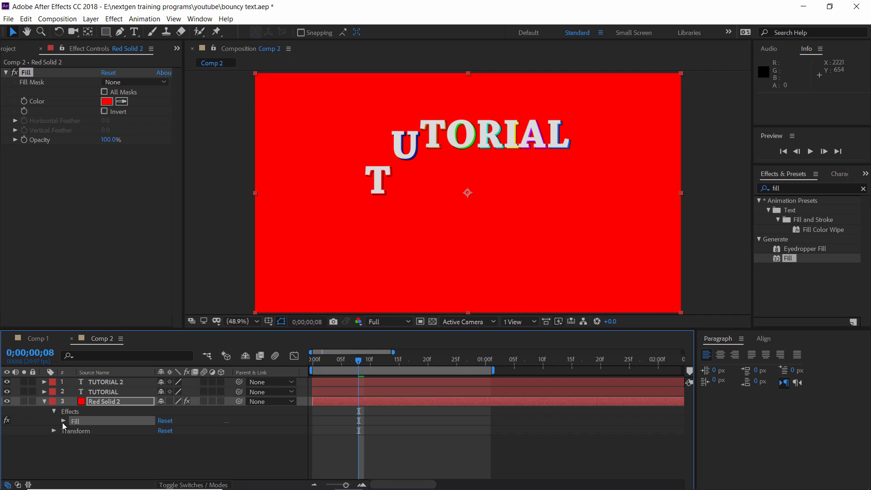
click(64, 421)
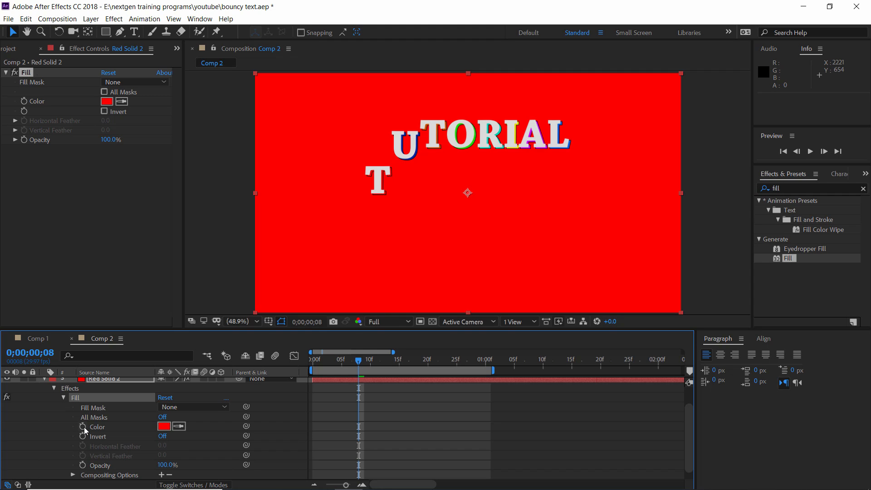
alt+click(84, 427)
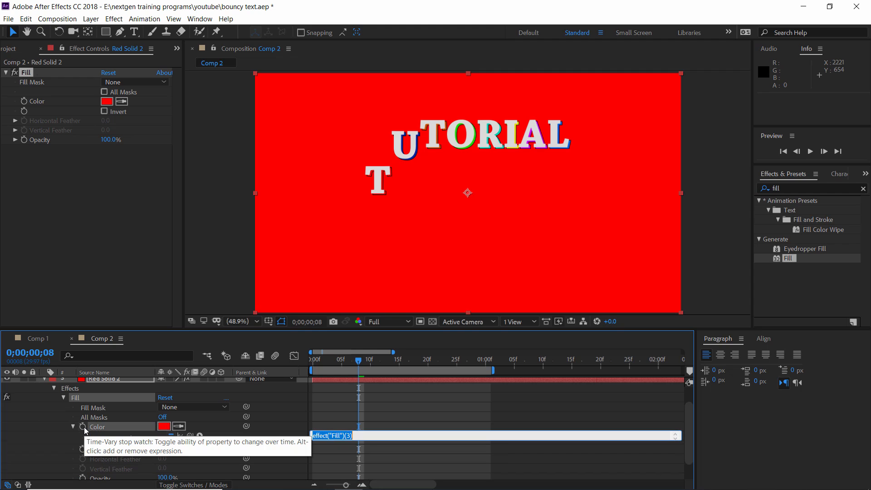
text(wiggle(5, 256))
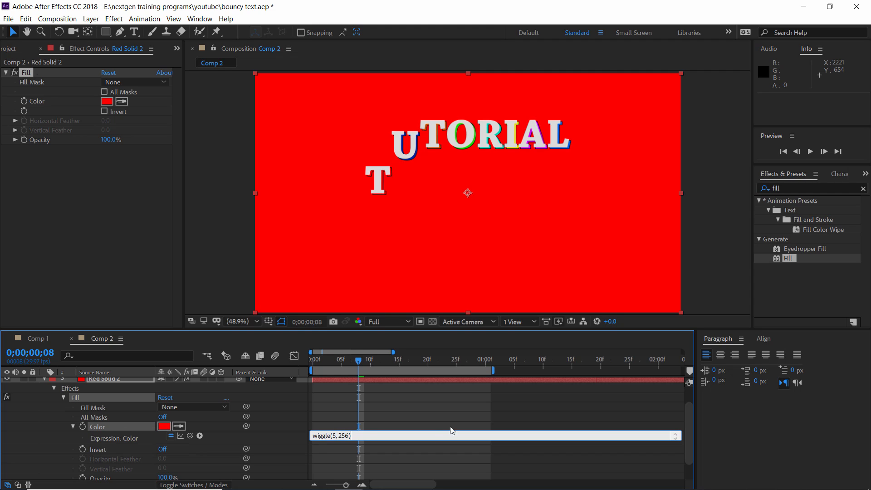
click(450, 420)
scroll(11, 413, up, 1)
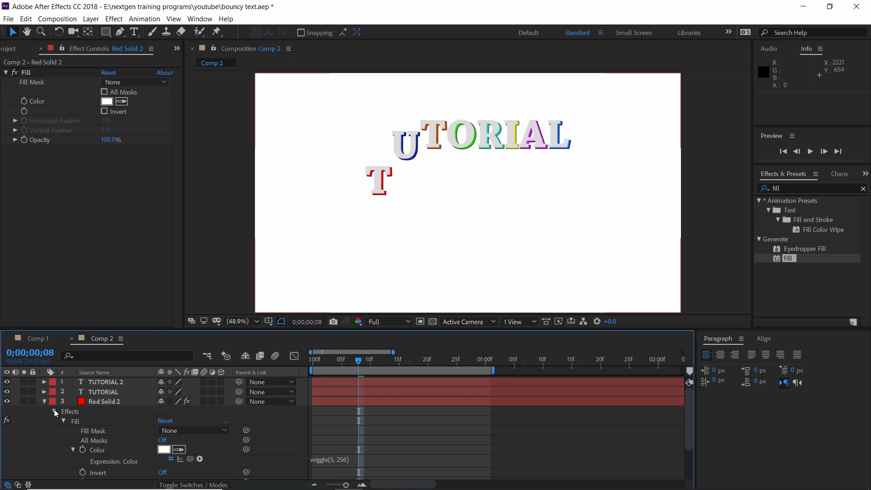
click(45, 402)
Play Comp 2 from the first frame to check the flashing background colours
drag(333, 363, 307, 361)
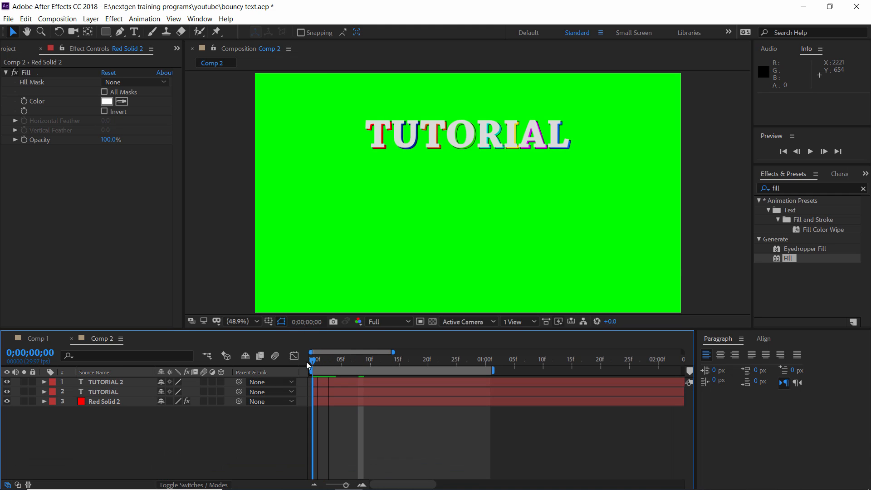
key(space)
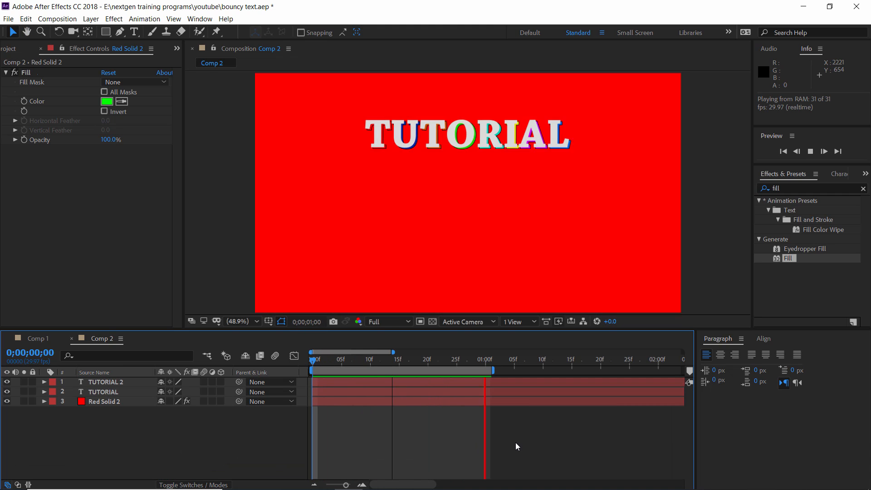
key(space)
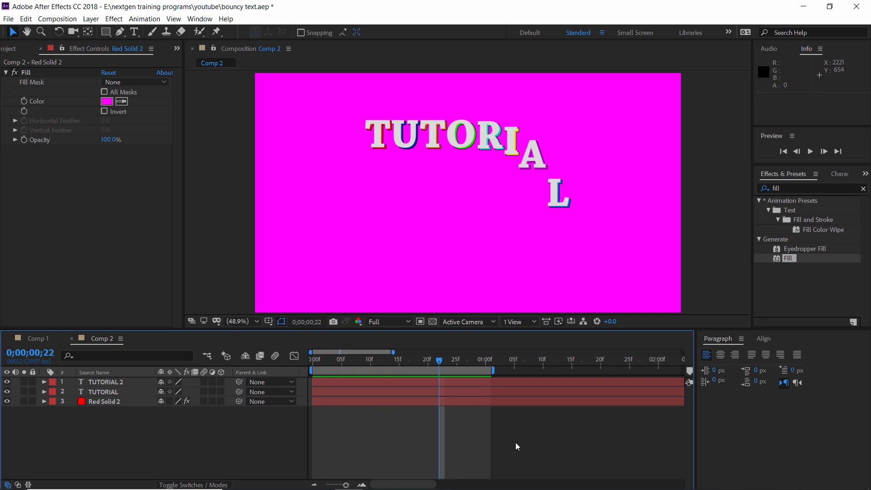
Trim the red solid layer to start at frame 9 and end at frame 20
drag(344, 362, 367, 371)
click(369, 401)
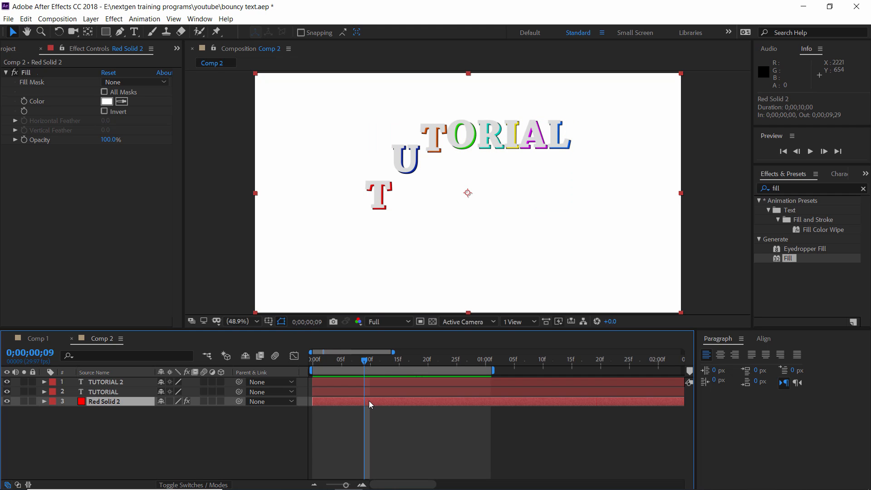
key(alt+bracketleft)
click(427, 361)
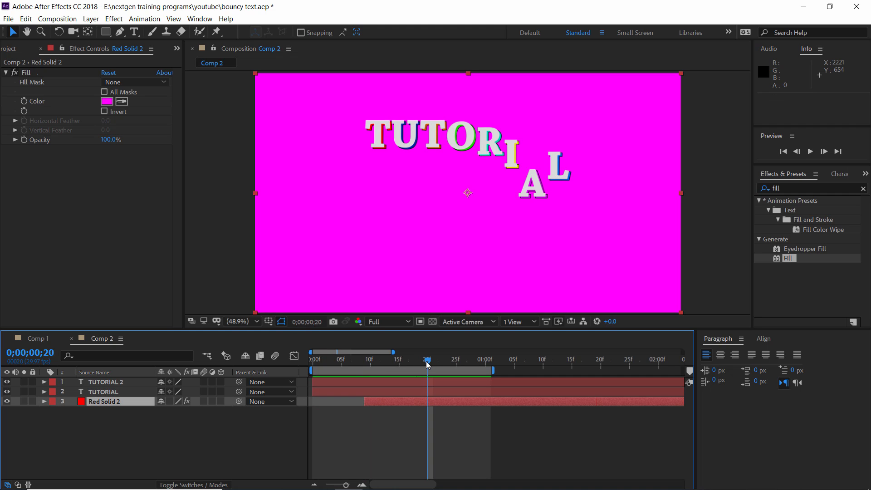
key(alt+bracketright)
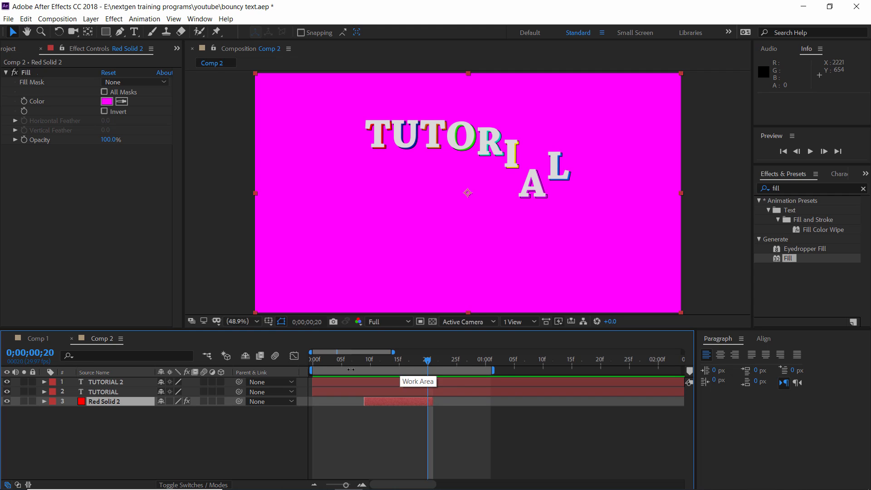
Play Comp 2 from the first frame to review the trimmed colour flash behind the bouncing text
click(310, 362)
click(559, 450)
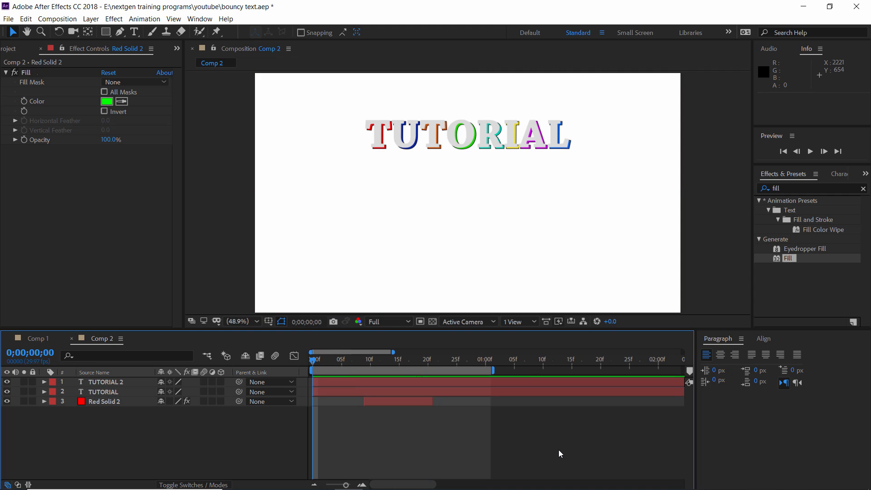
key(space)
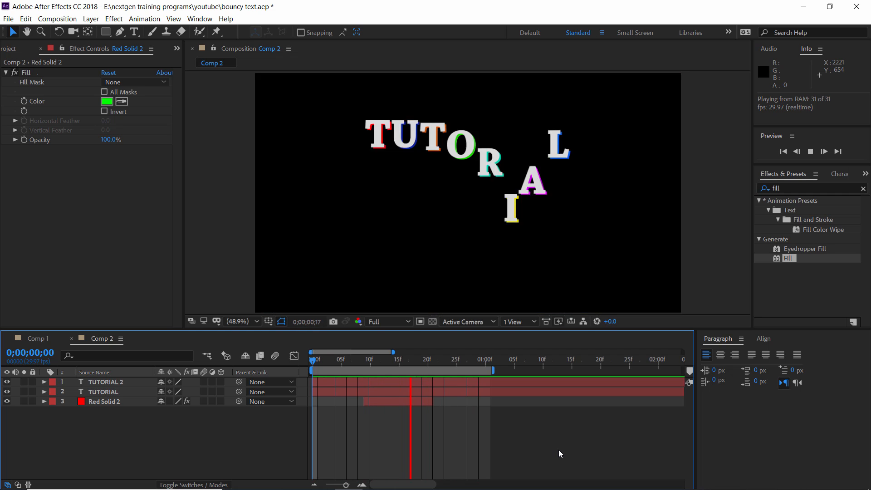
key(space)
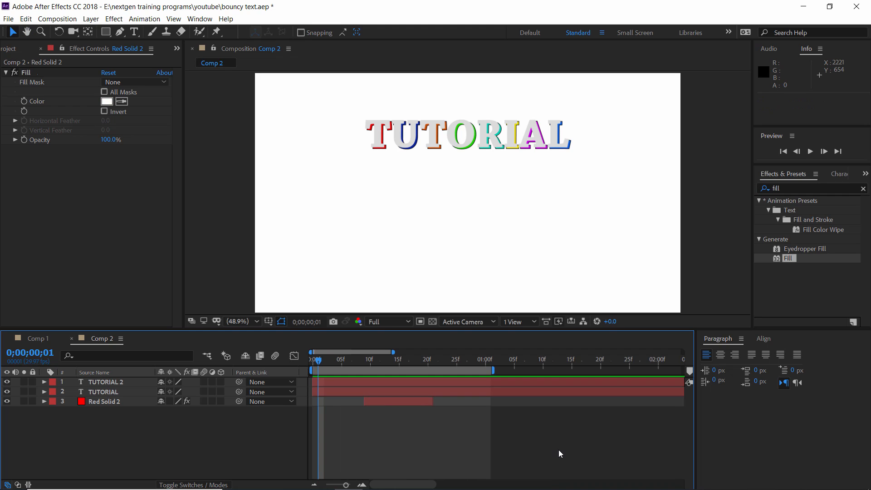